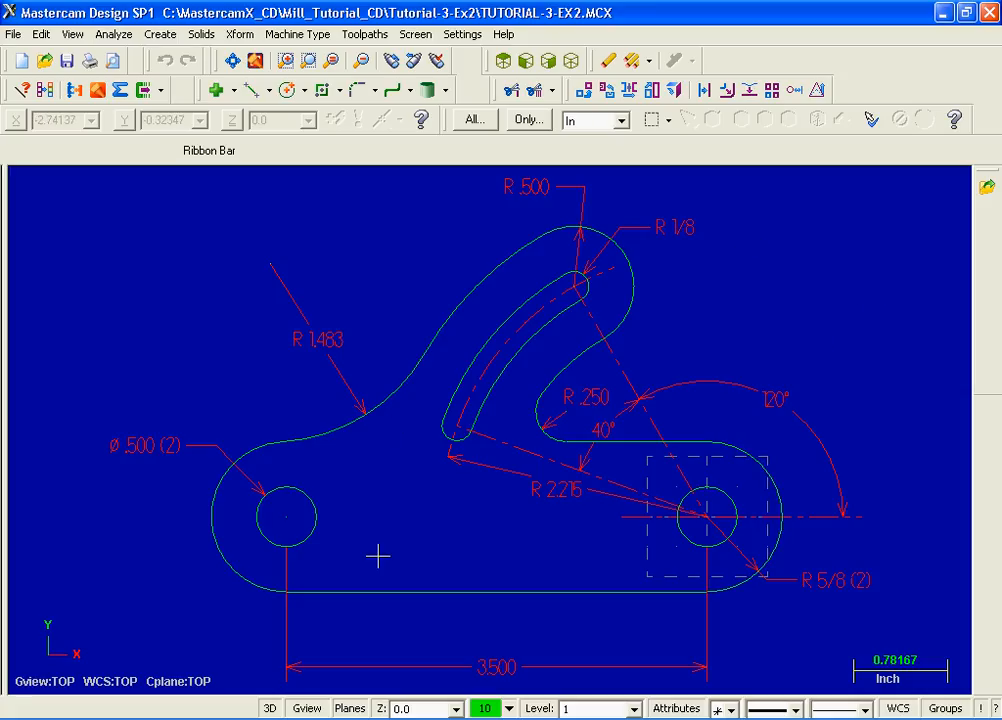
Start a new drawing and create a circle of 0.5 diameter centred on the origin, with the diameter locked
{"action": "left_click", "coordinate": [22, 63]}
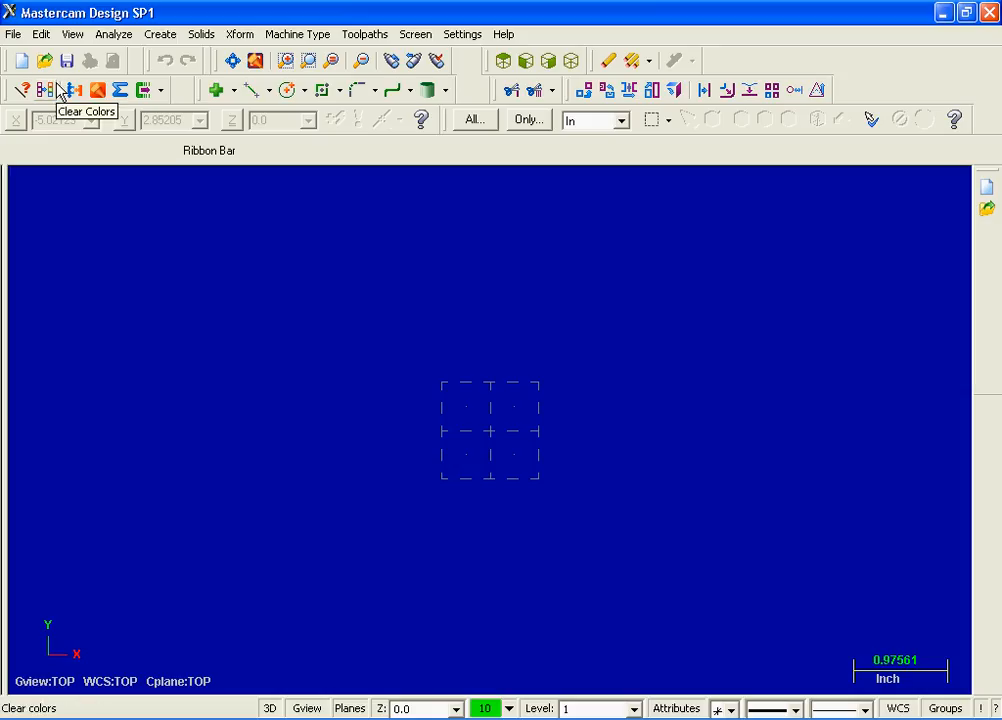
{"action": "left_click", "coordinate": [165, 36]}
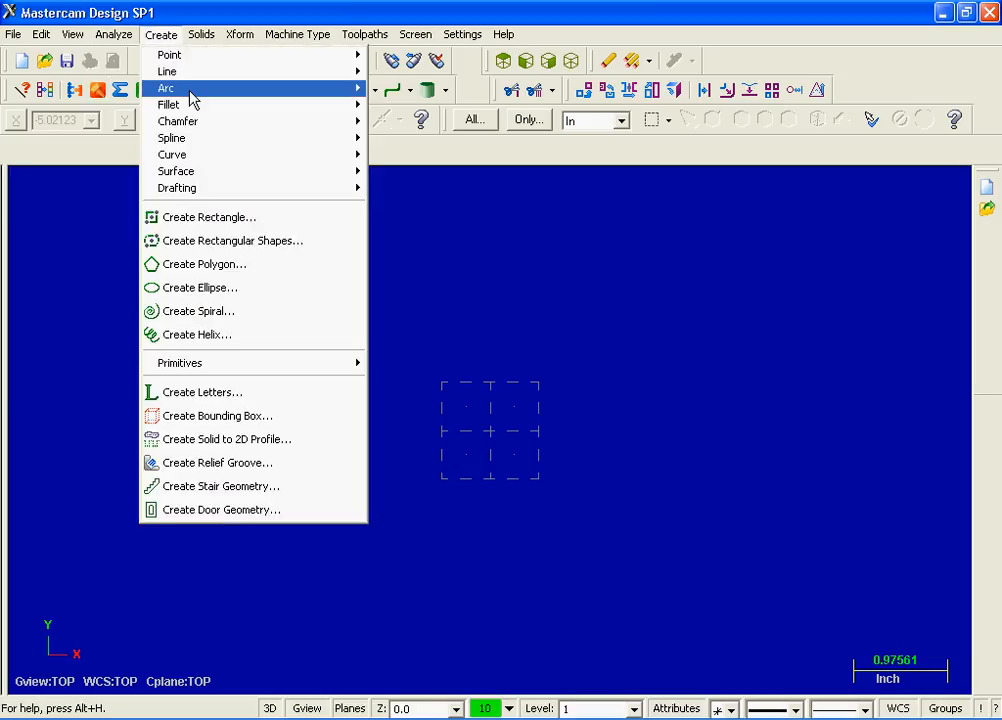
{"action": "mouse_move", "coordinate": [190, 90]}
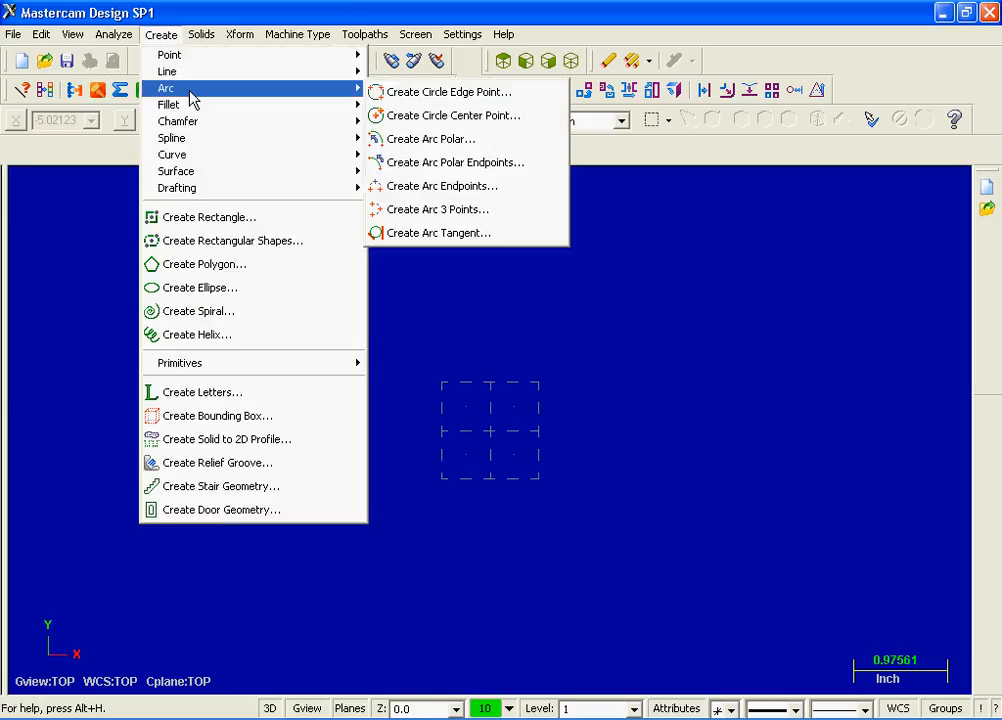
{"action": "left_click", "coordinate": [533, 121]}
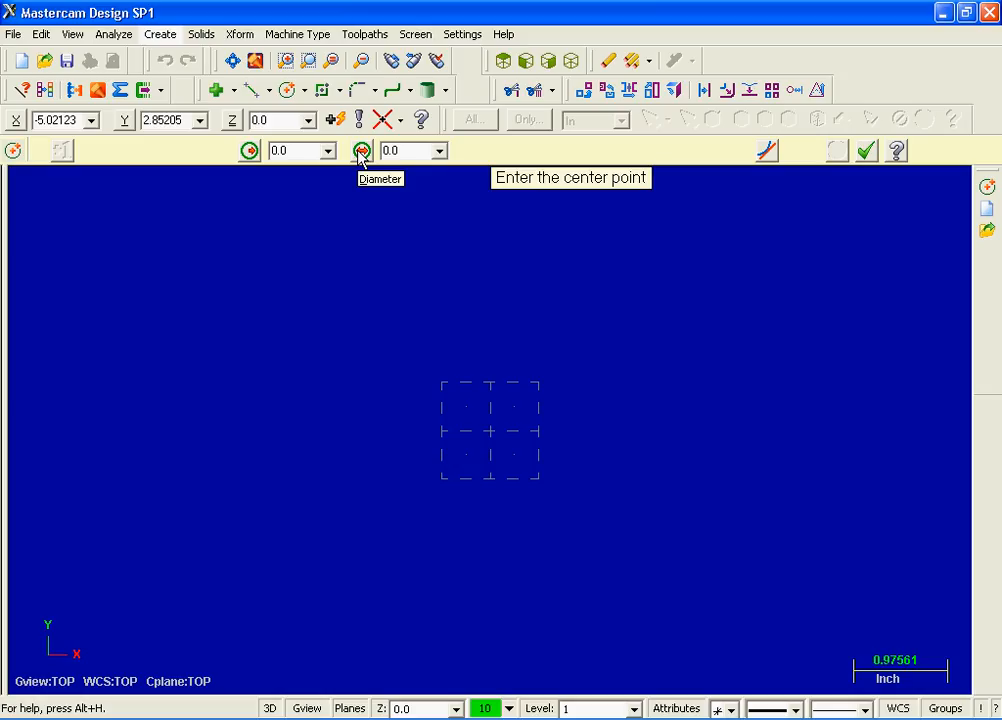
{"action": "left_click", "coordinate": [416, 152]}
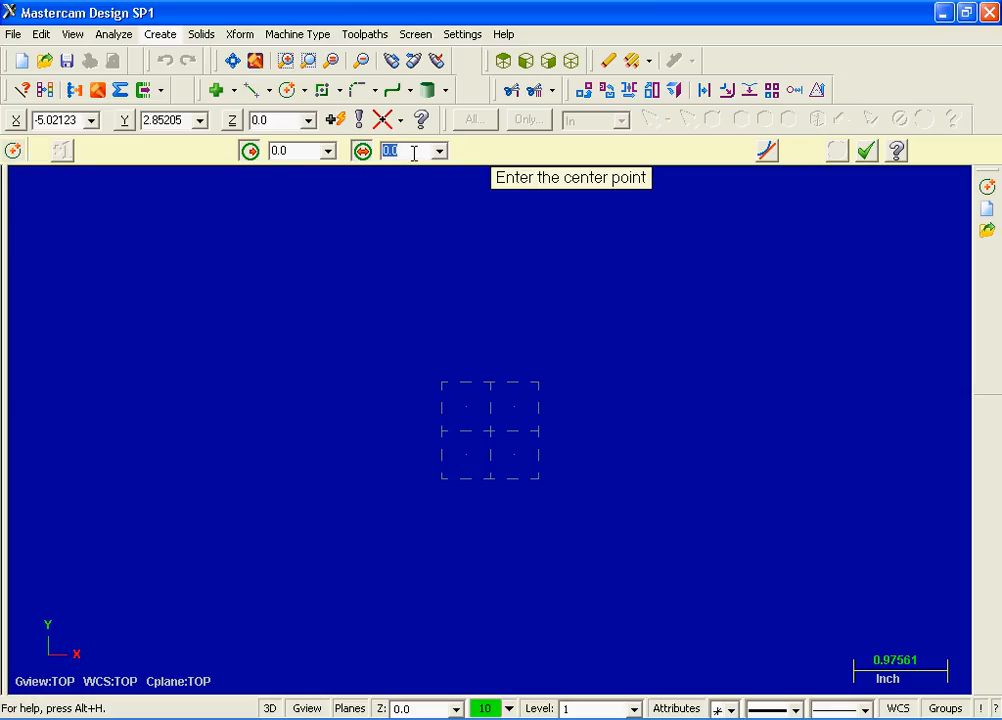
{"action": "type", "text": ".5"}
{"action": "key", "text": "Return"}
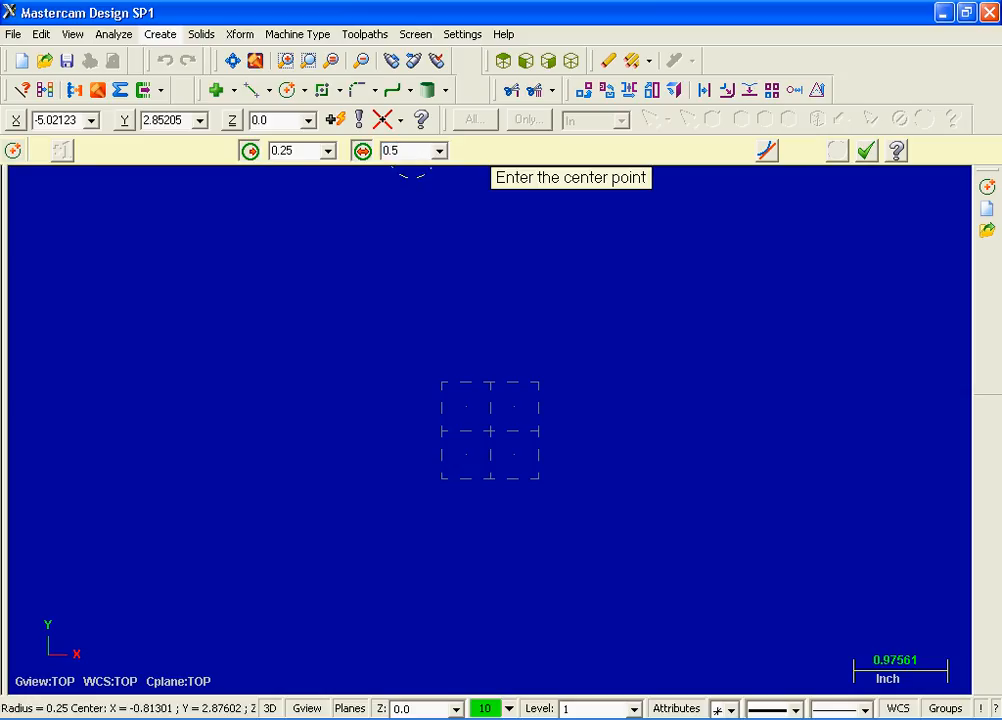
{"action": "left_click", "coordinate": [363, 151]}
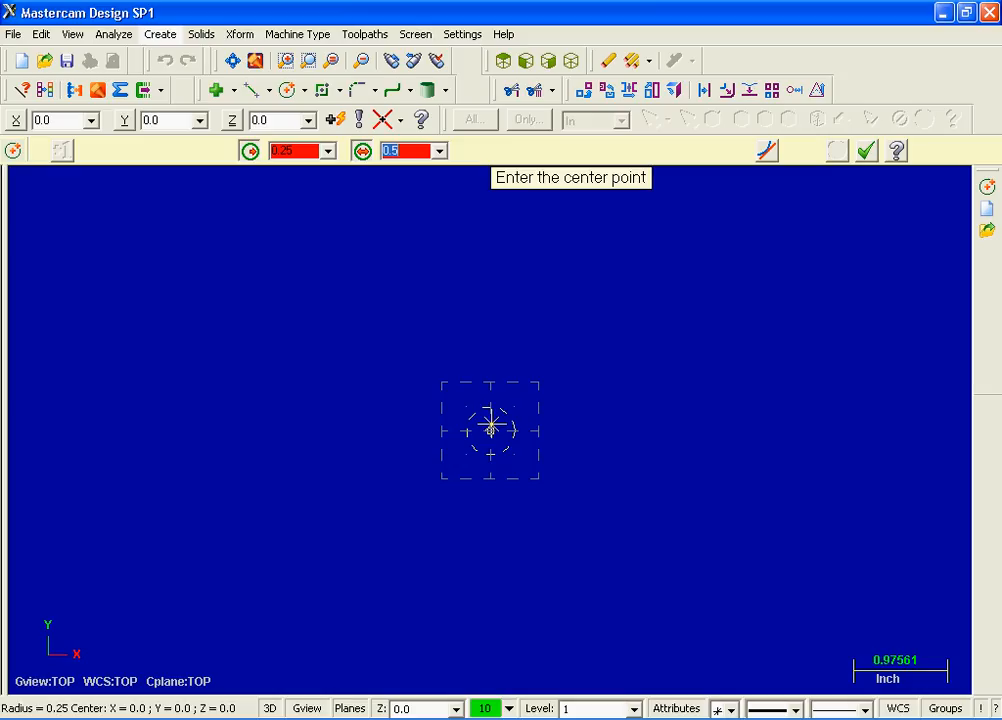
{"action": "left_click", "coordinate": [491, 425]}
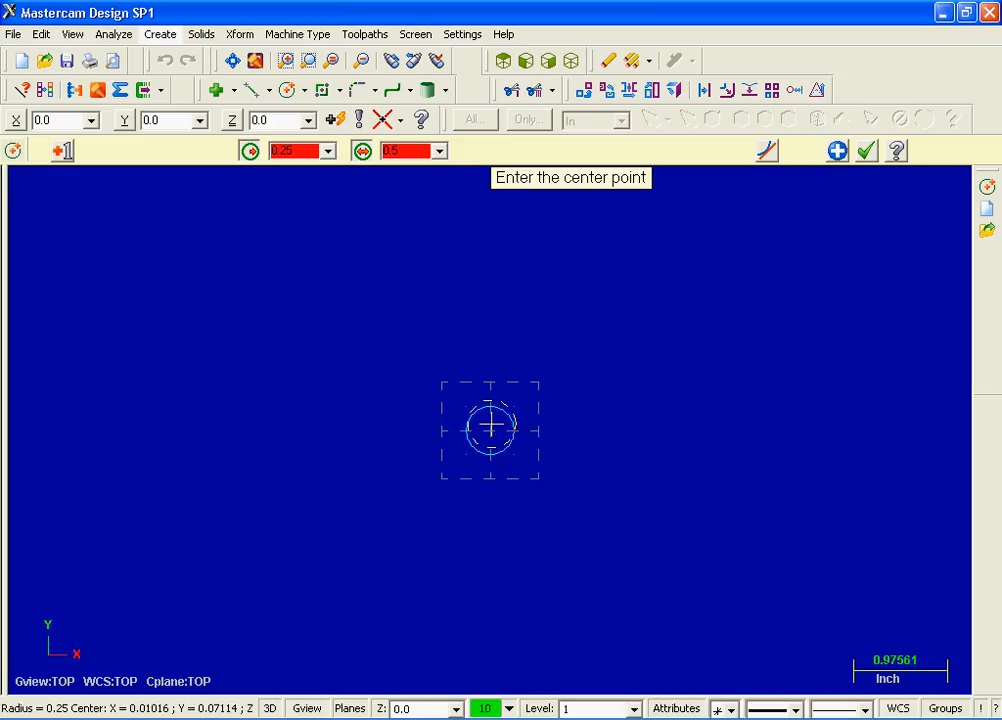
{"action": "left_click", "coordinate": [842, 157]}
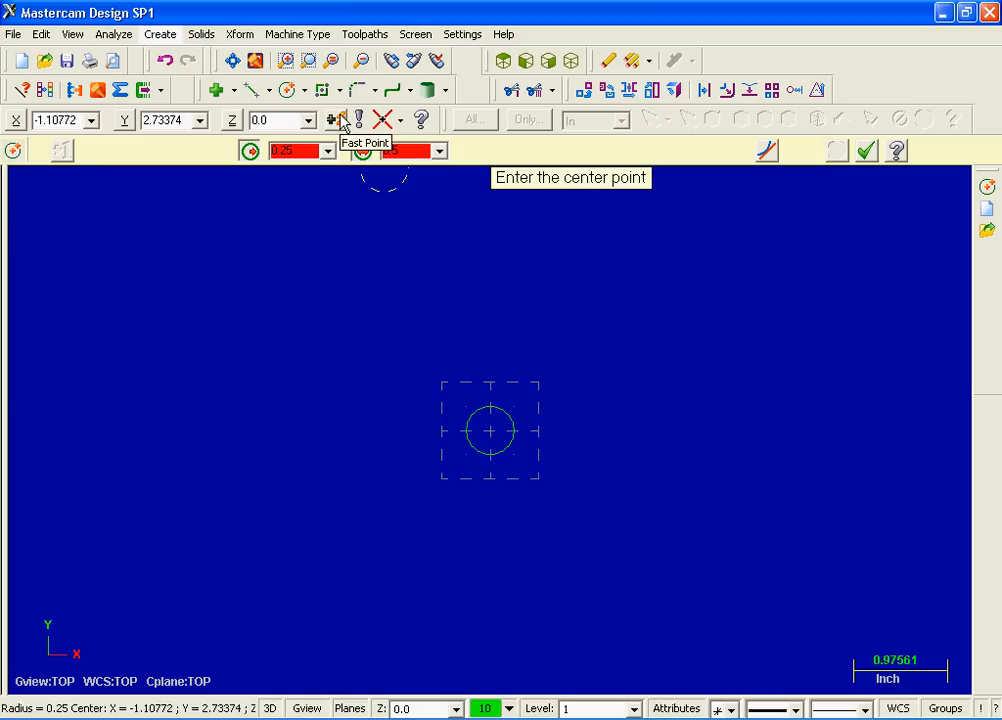
Create a second circle of 0.5 diameter centred at coordinates -3.5,0
{"action": "left_click", "coordinate": [340, 119]}
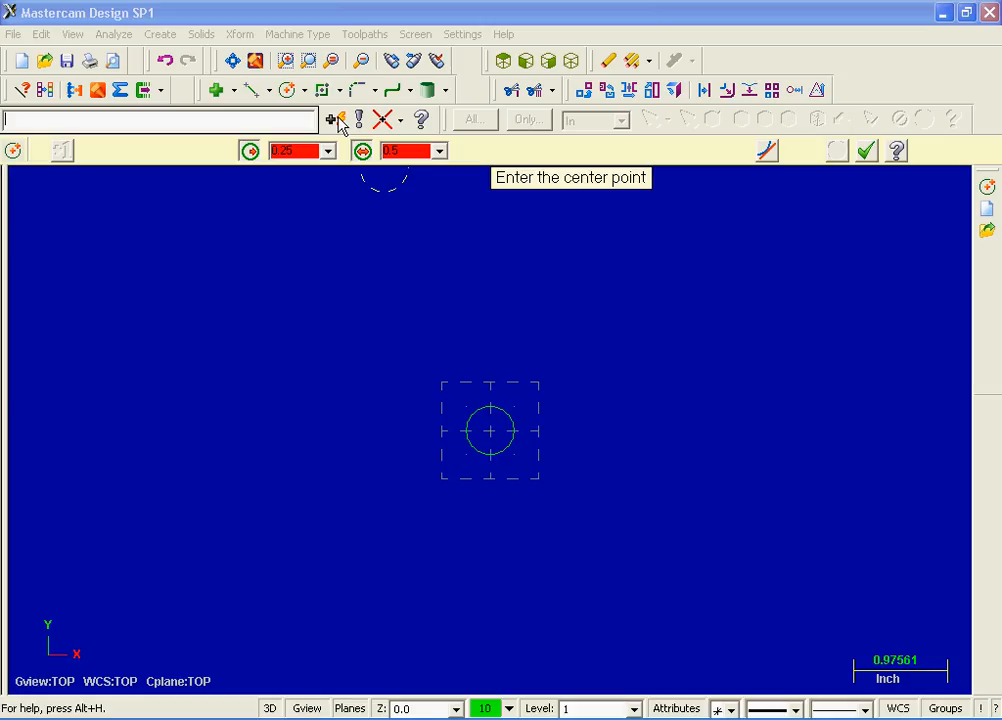
{"action": "type", "text": "-3.5,0"}
{"action": "key", "text": "Return"}
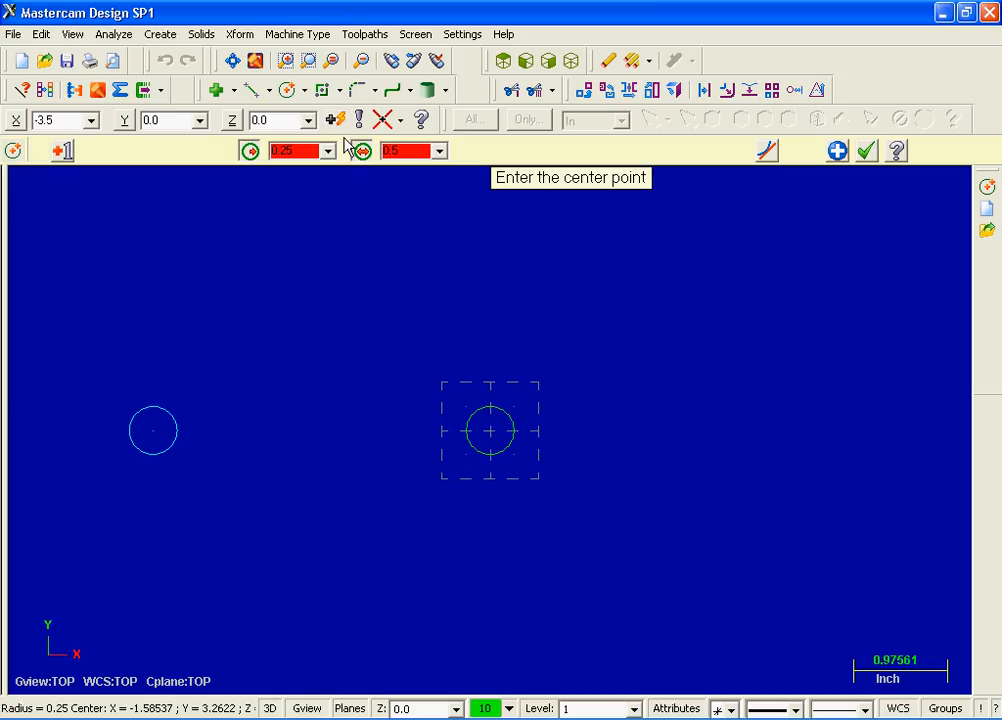
{"action": "left_click", "coordinate": [838, 151]}
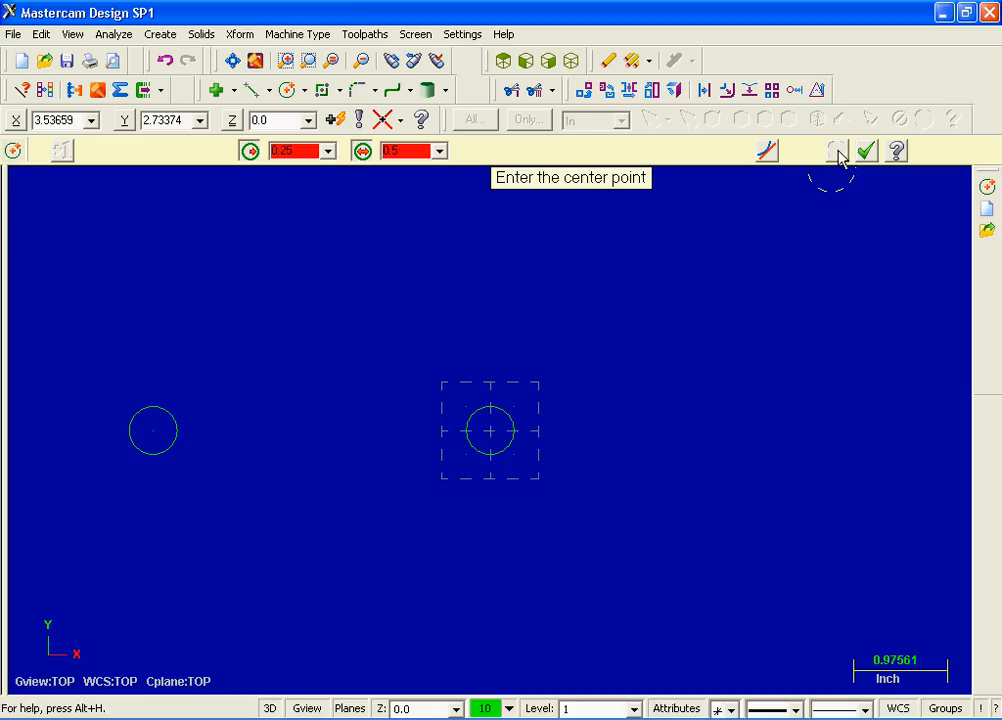
Create two circles of radius 5/8, each concentric with one of the 0.5 diameter circles
{"action": "left_click", "coordinate": [252, 153]}
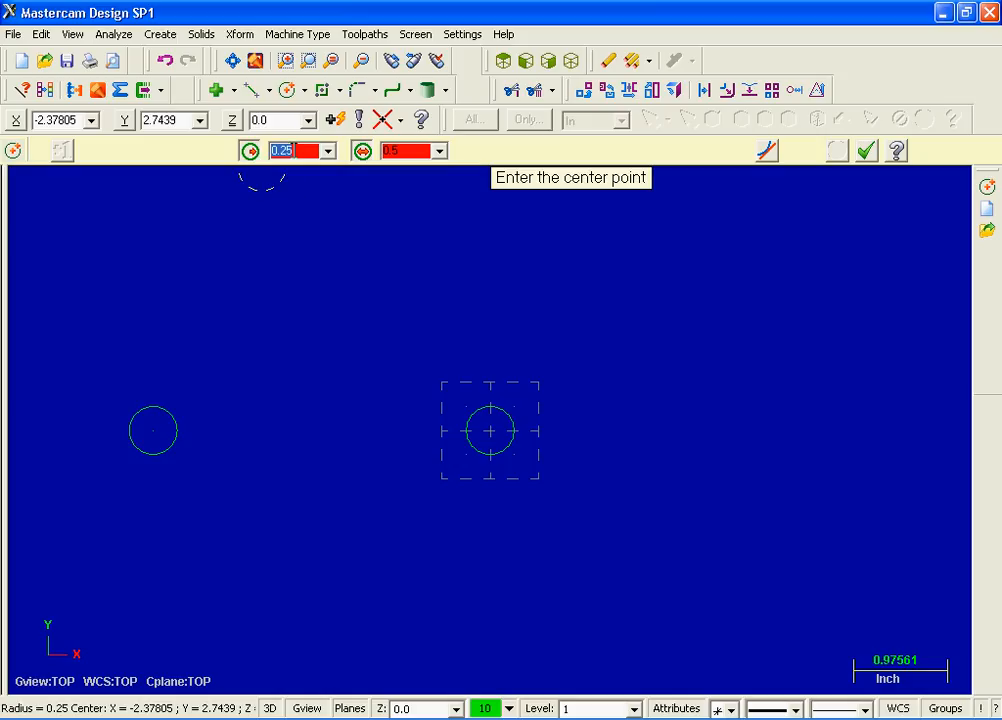
{"action": "type", "text": "5/8"}
{"action": "key", "text": "Return"}
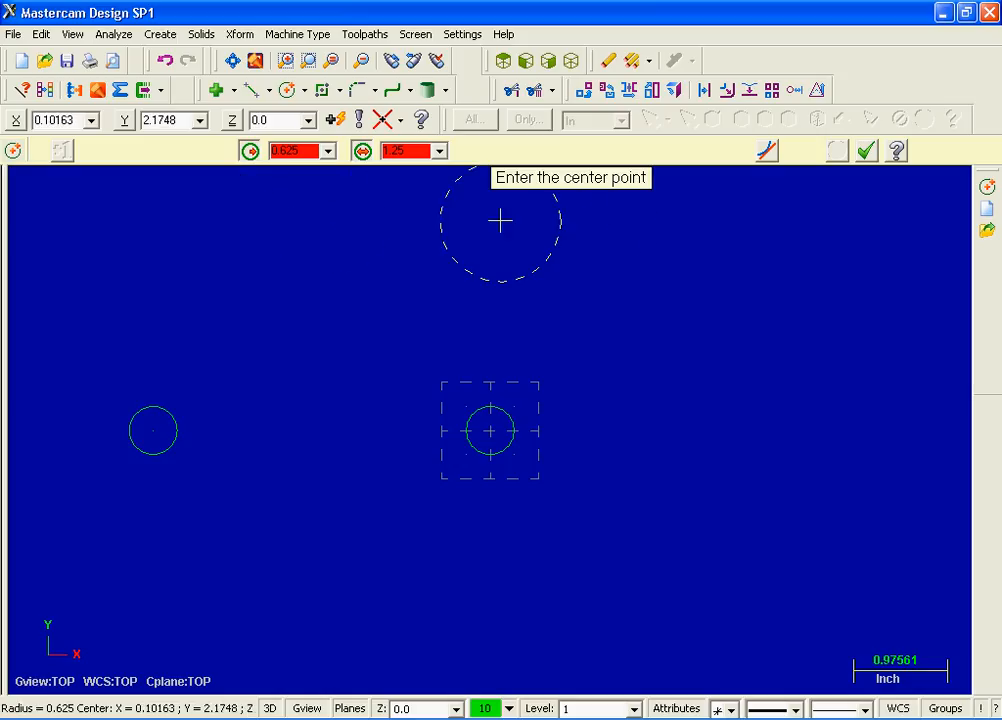
{"action": "left_click", "coordinate": [153, 431]}
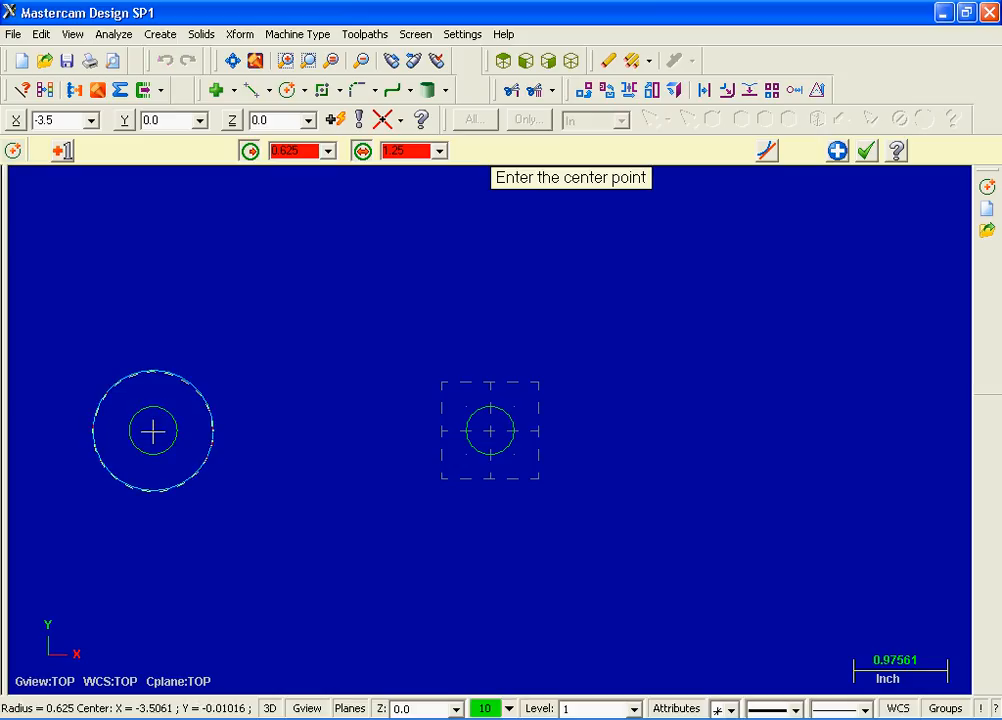
{"action": "left_click", "coordinate": [490, 430]}
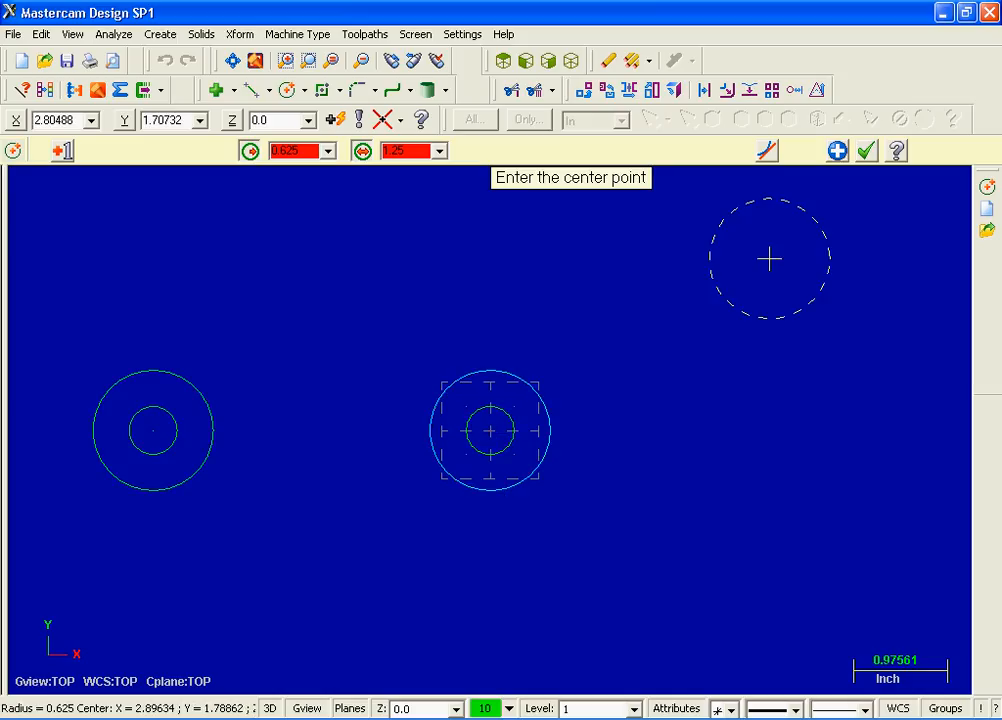
{"action": "left_click", "coordinate": [838, 151]}
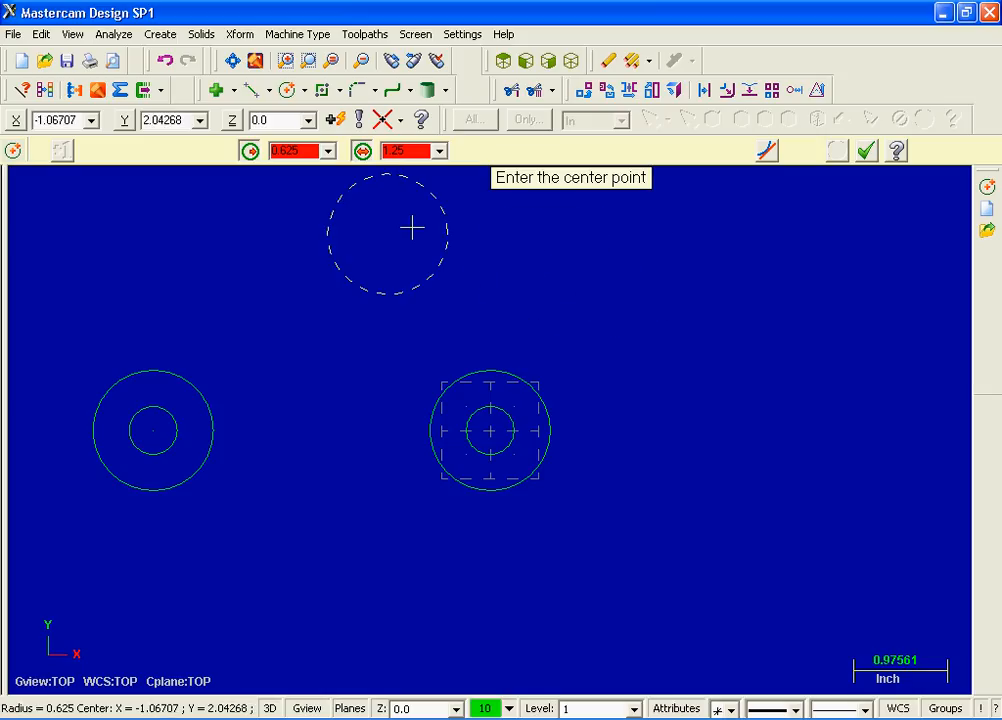
Create a circle of radius 1/2 centred relative to the origin at a distance of 2.215 and an angle of 120 degrees
{"action": "left_click", "coordinate": [253, 155]}
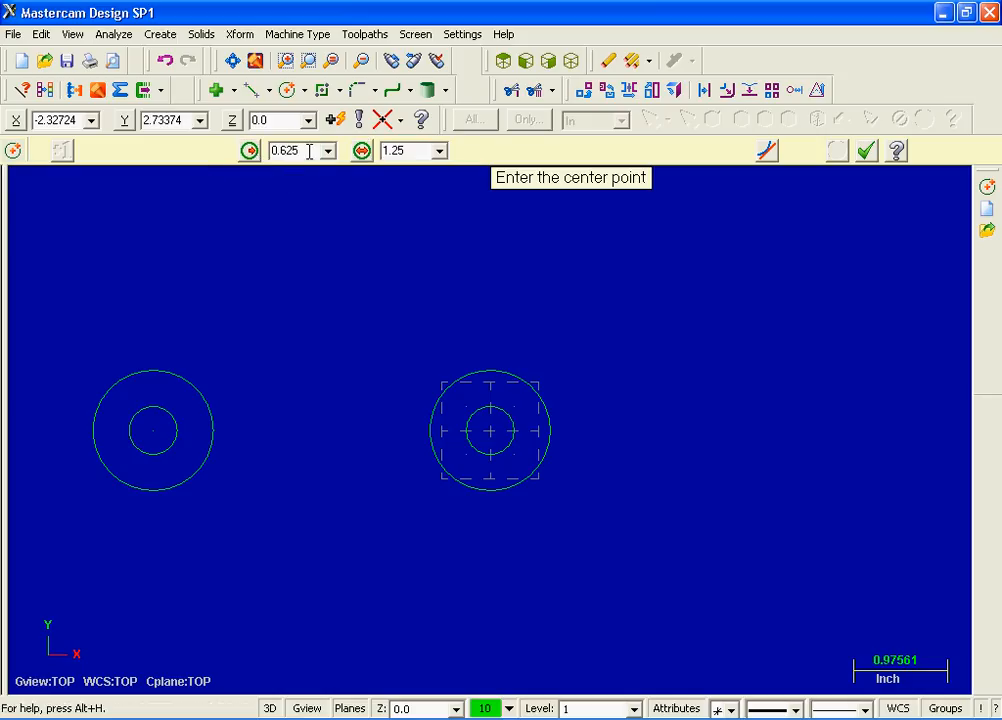
{"action": "double_click", "coordinate": [295, 151]}
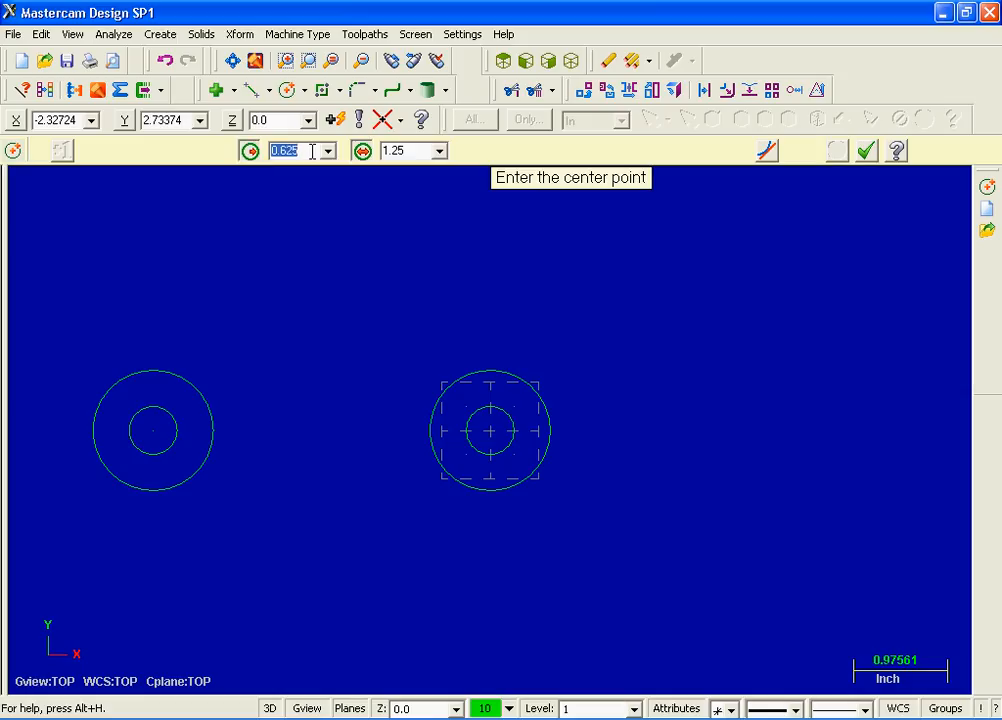
{"action": "type", "text": "1/2"}
{"action": "key", "text": "Return"}
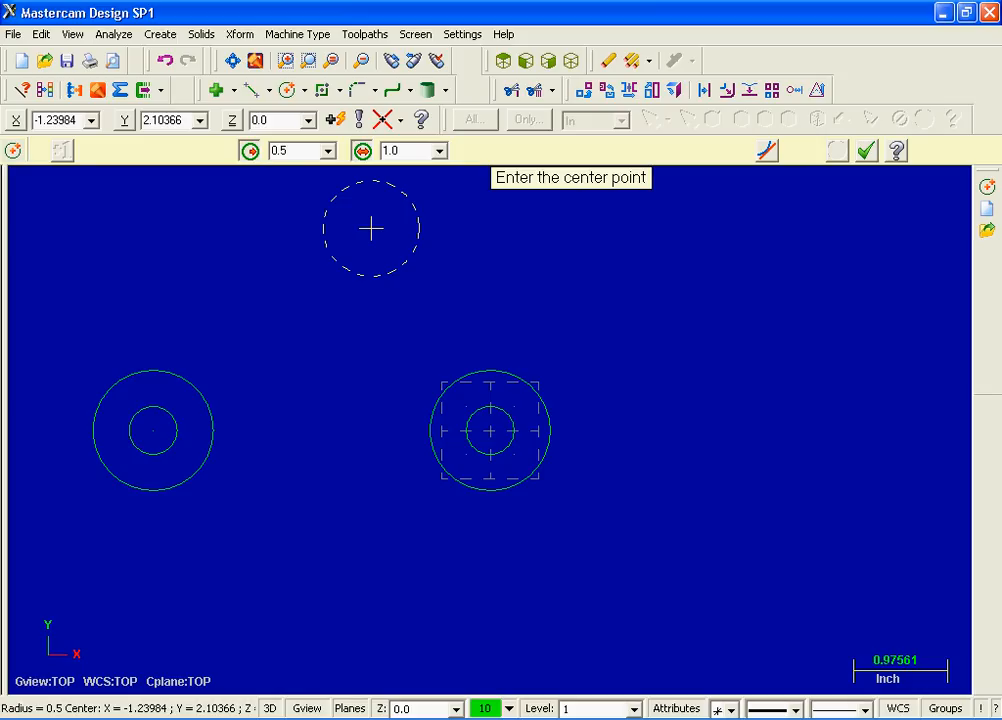
{"action": "left_click", "coordinate": [405, 120]}
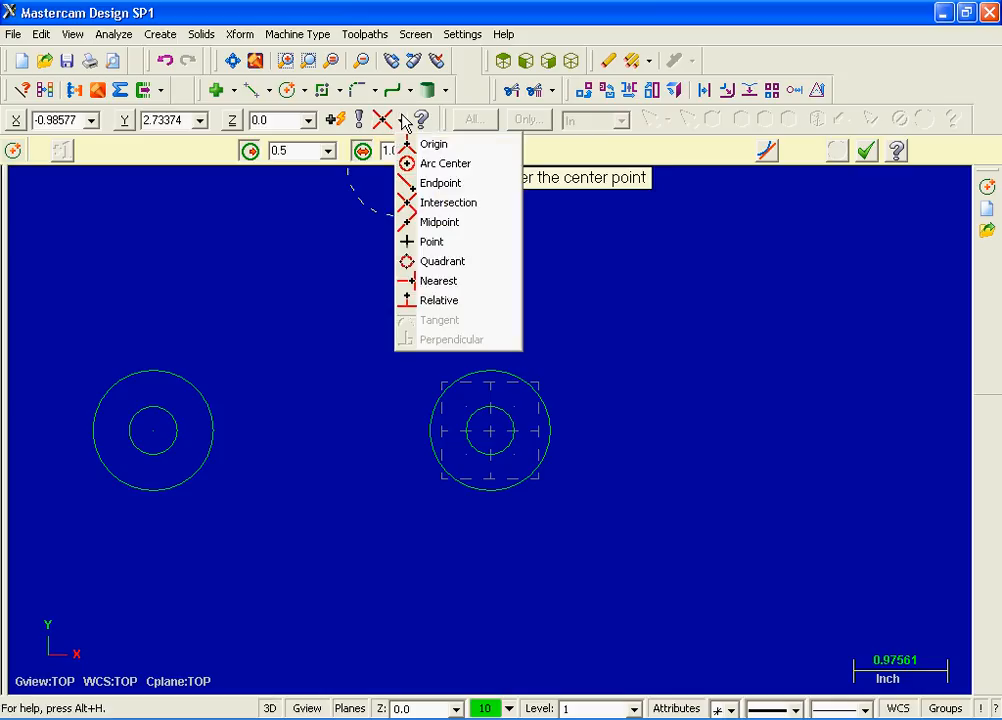
{"action": "left_click", "coordinate": [481, 311]}
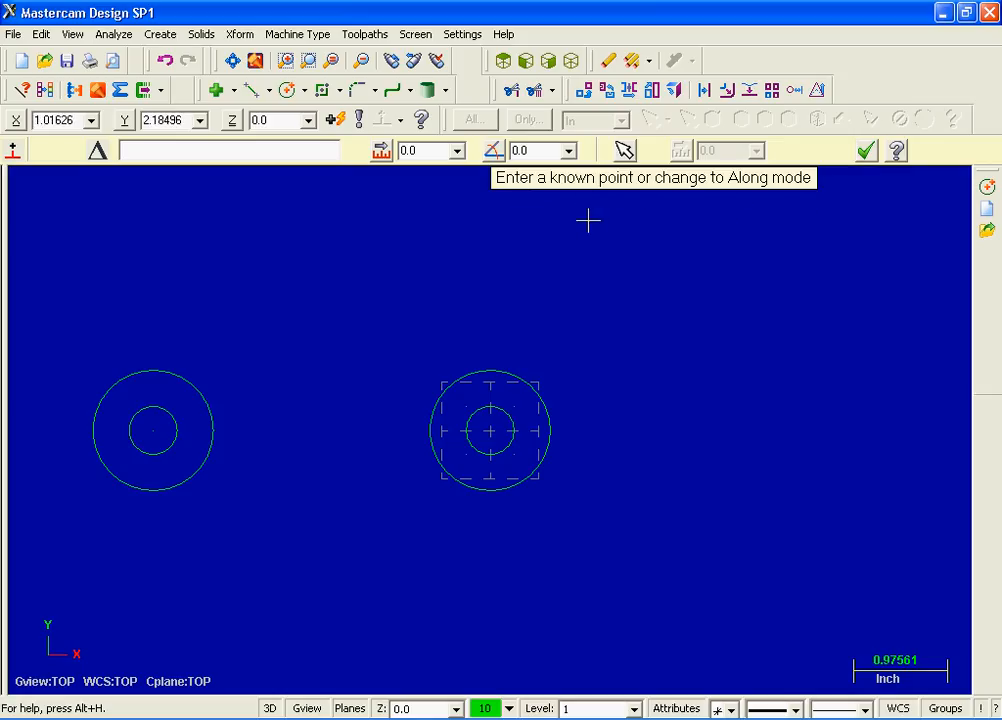
{"action": "left_click", "coordinate": [490, 429]}
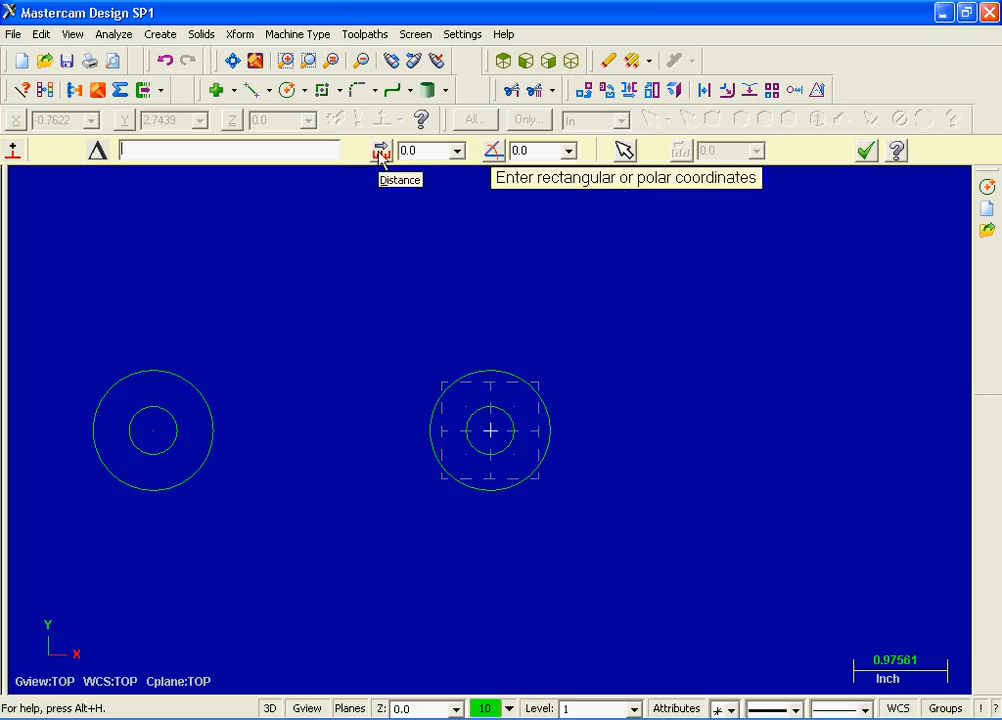
{"action": "left_click", "coordinate": [426, 149]}
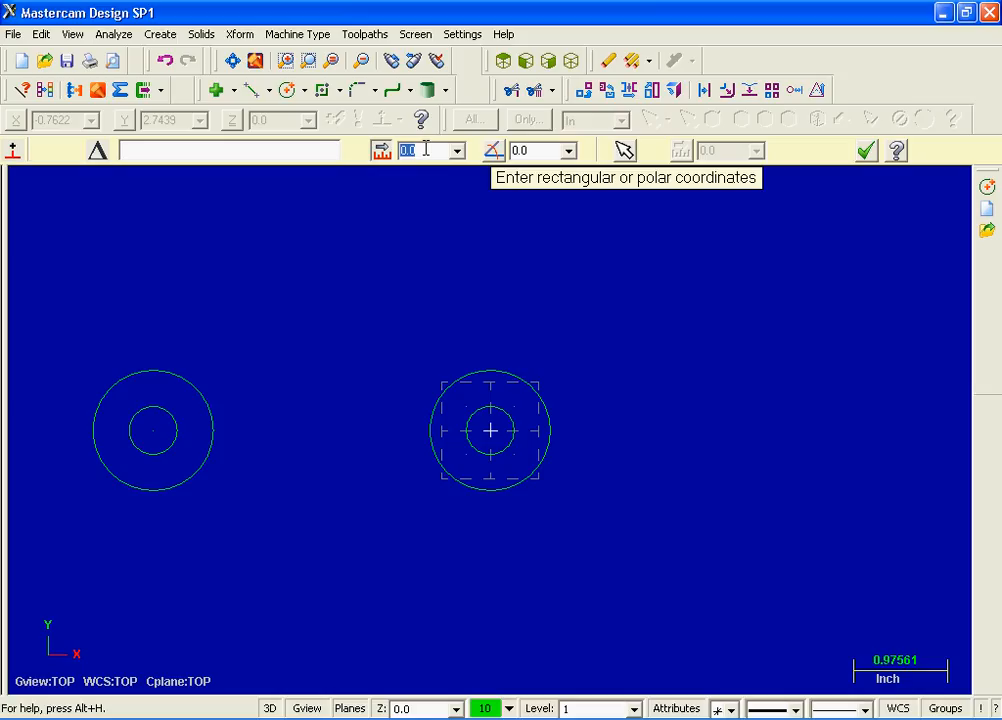
{"action": "type", "text": "2.215"}
{"action": "key", "text": "Tab"}
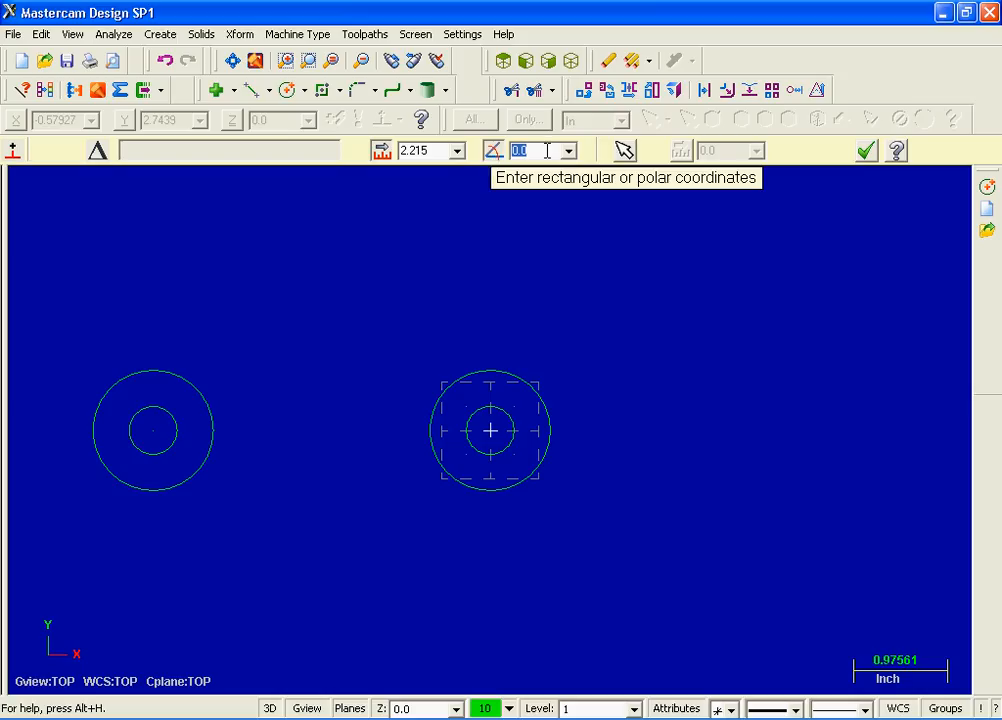
{"action": "type", "text": "120"}
{"action": "key", "text": "Return"}
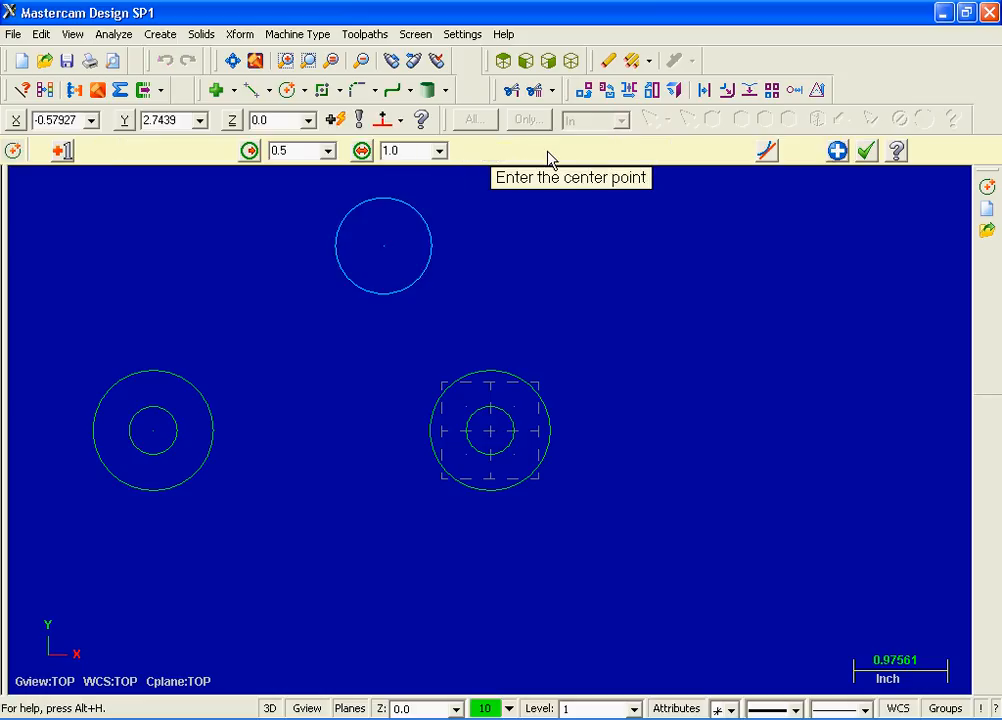
{"action": "left_click", "coordinate": [838, 152]}
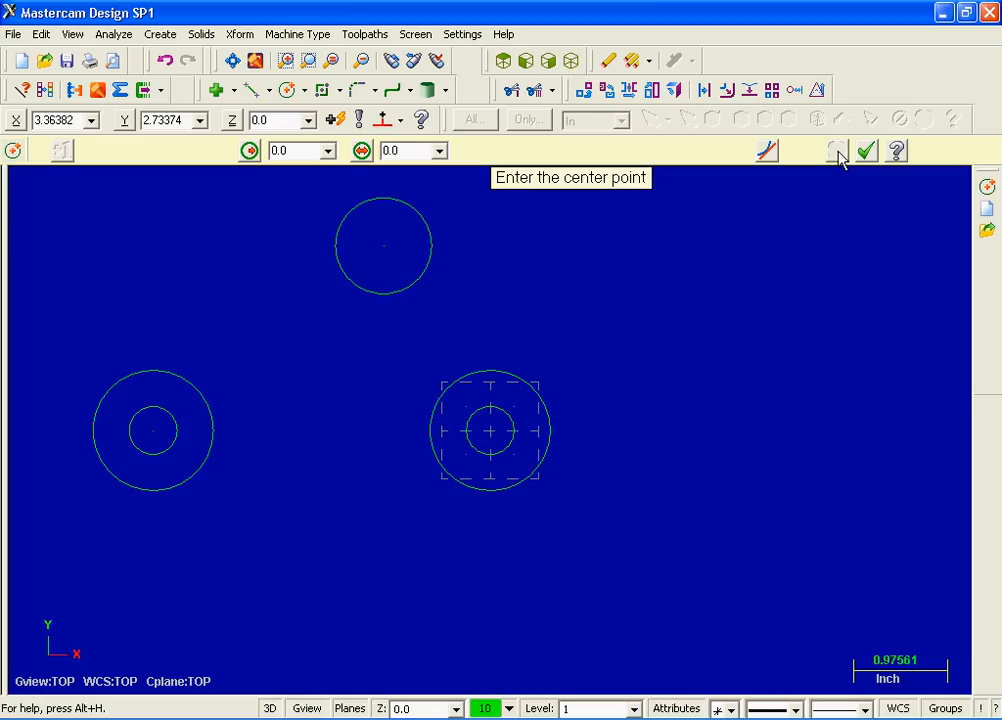
Create a circle of radius 1/8, with the radius locked, concentric with the upper circle of radius 1/2
{"action": "left_click", "coordinate": [251, 153]}
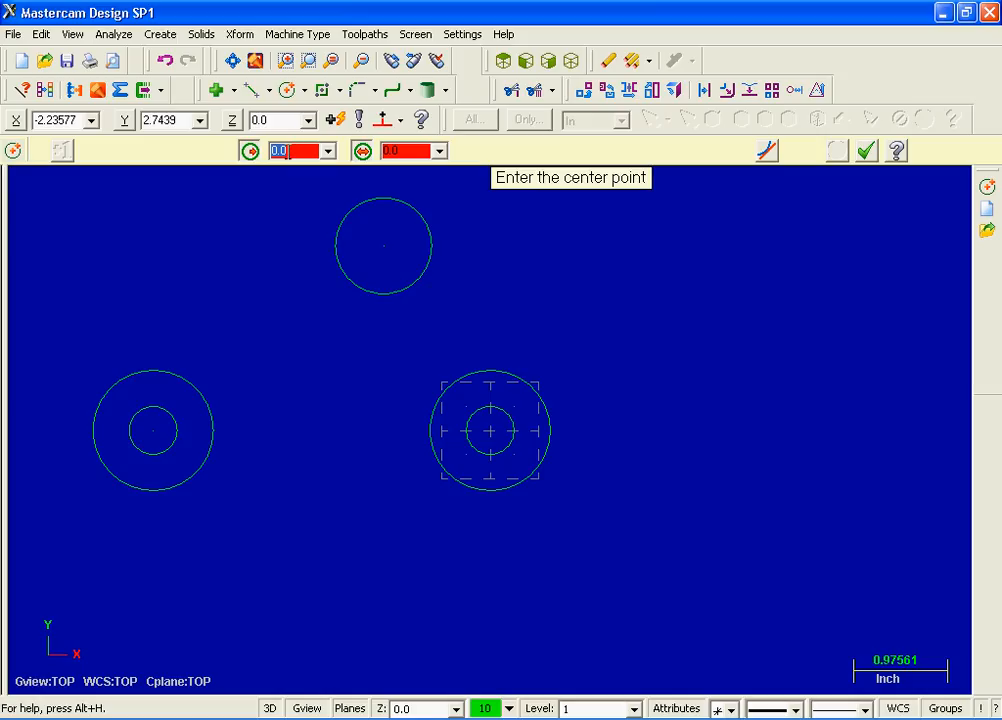
{"action": "left_click", "coordinate": [287, 151]}
{"action": "double_click", "coordinate": [287, 151]}
{"action": "type", "text": "1/8"}
{"action": "key", "text": "Return"}
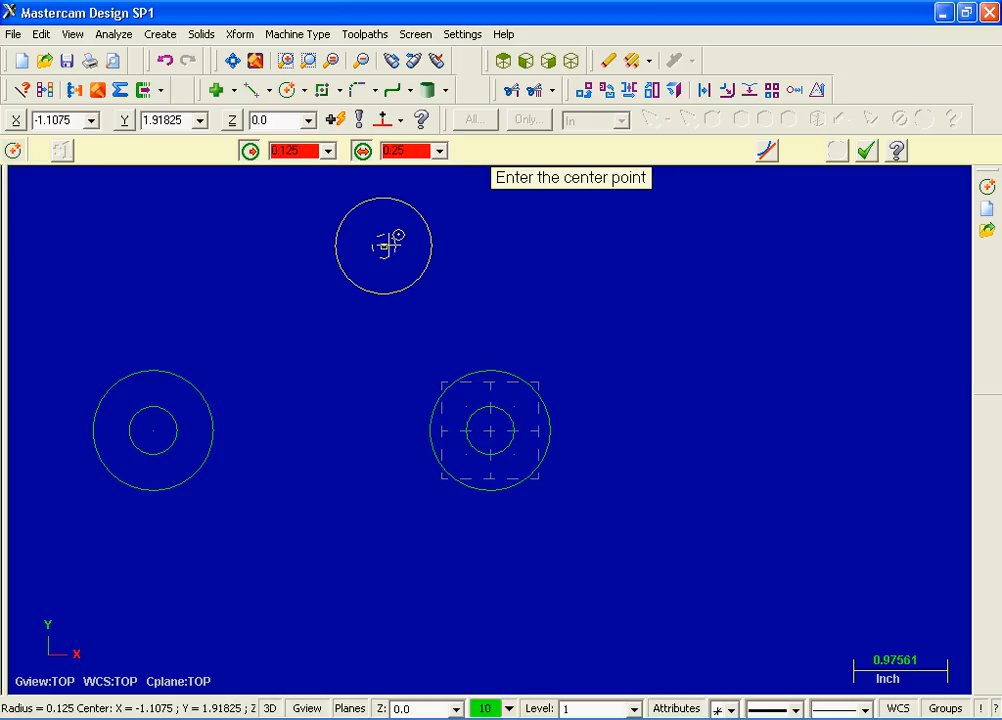
{"action": "left_click", "coordinate": [388, 244]}
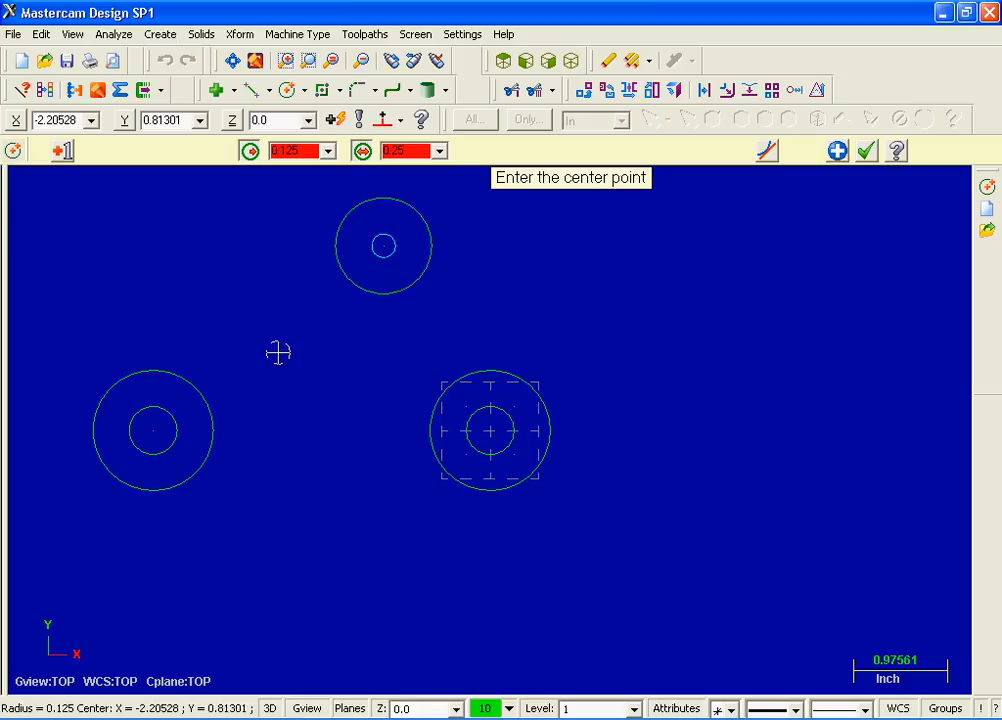
Create another circle of radius 1/8 centred relative to the origin at a distance of 2.215 and an angle of 120+40 degrees
{"action": "left_click", "coordinate": [384, 120]}
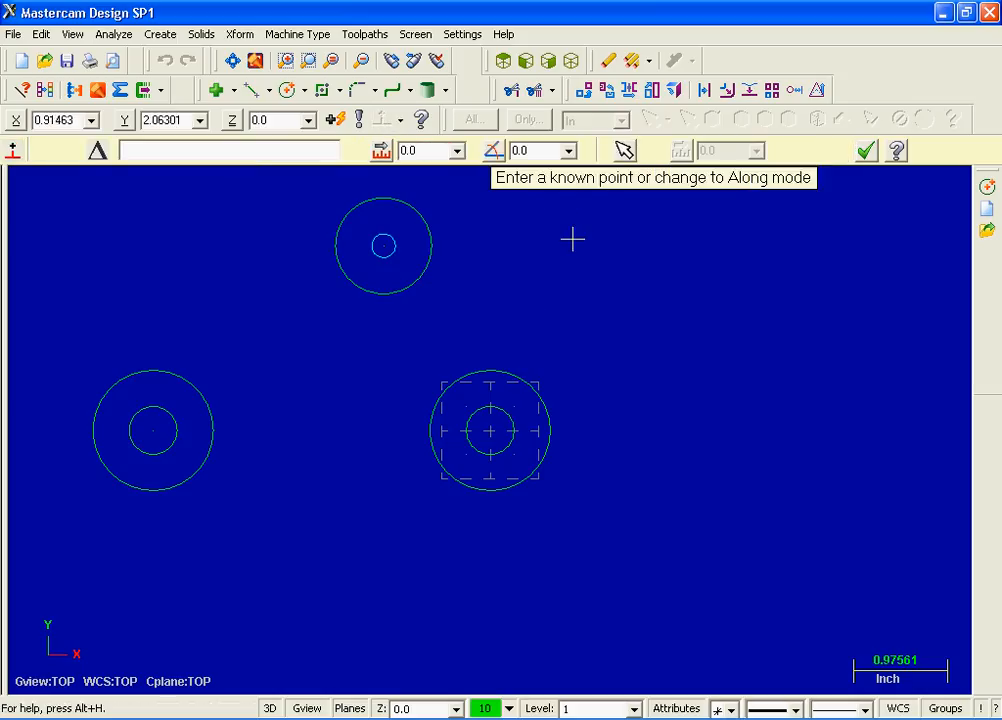
{"action": "left_click", "coordinate": [490, 428]}
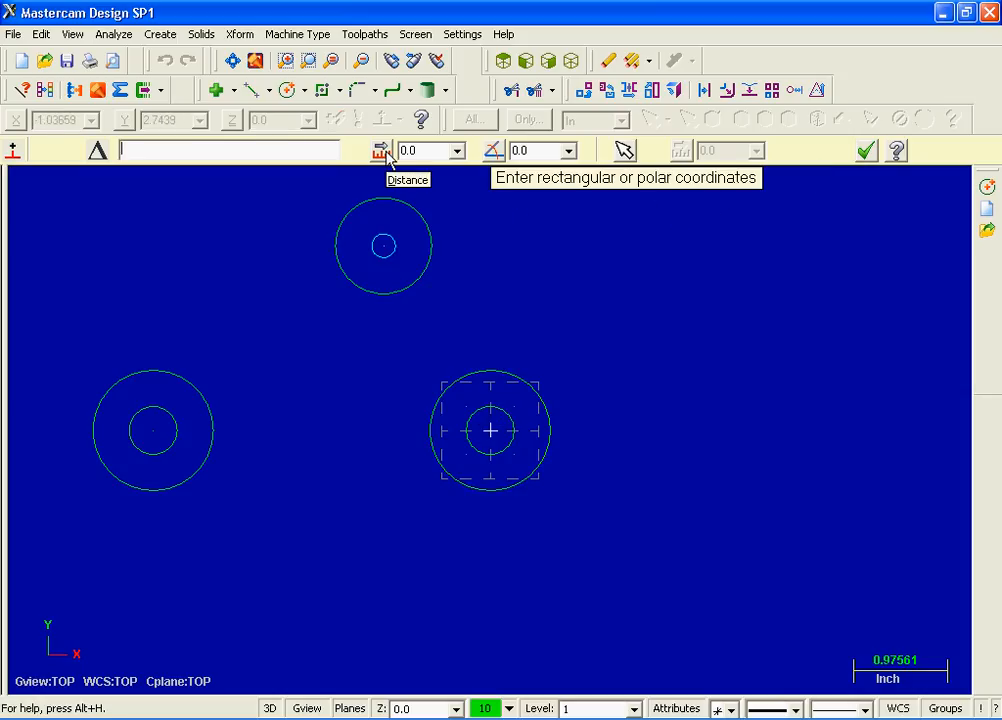
{"action": "left_click", "coordinate": [438, 149]}
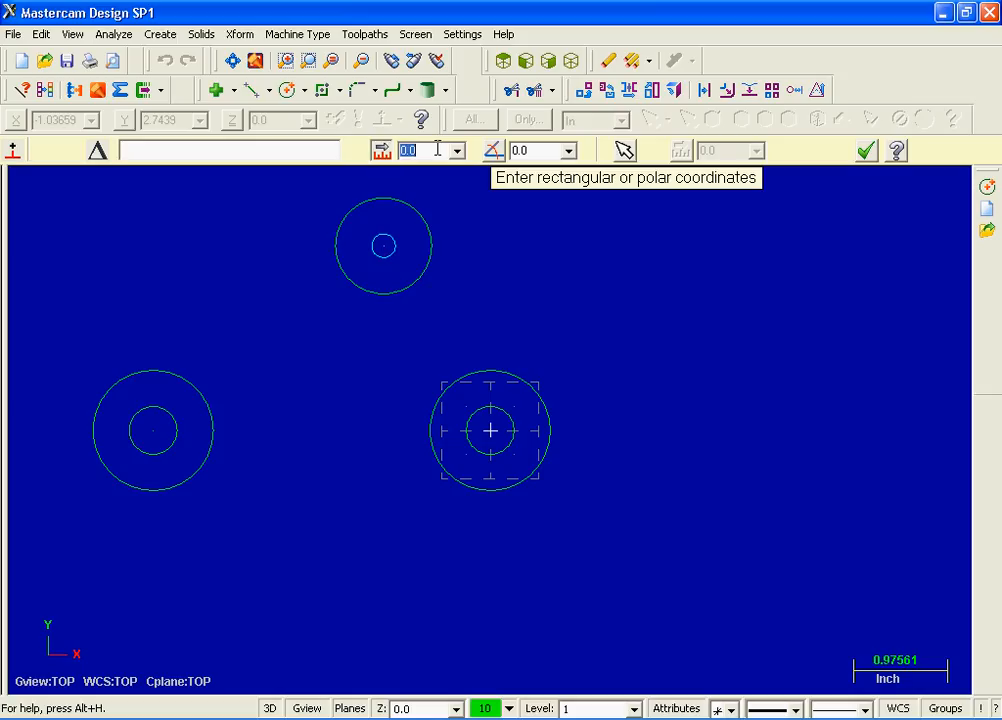
{"action": "type", "text": "2.215"}
{"action": "key", "text": "Tab"}
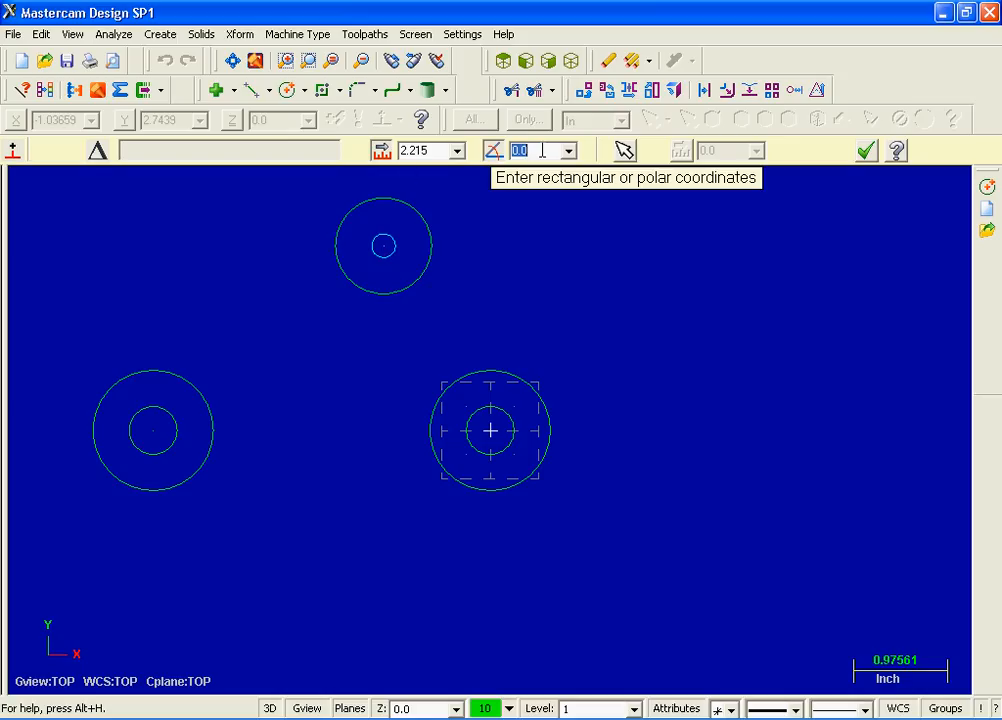
{"action": "type", "text": "120+40"}
{"action": "key", "text": "Return"}
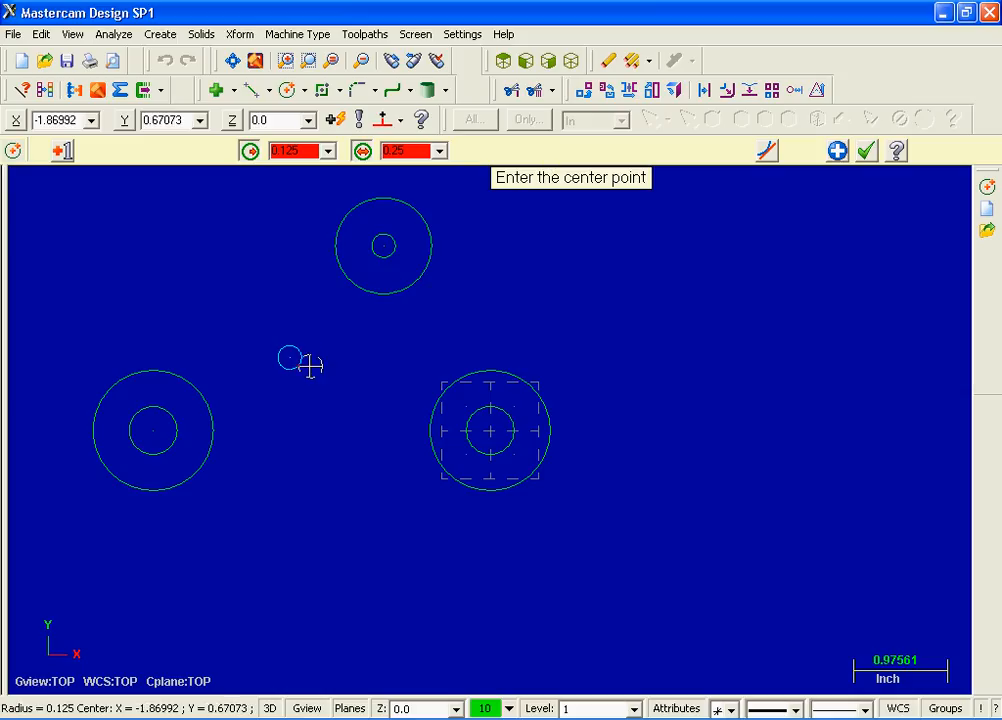
Accept the pending circle of radius 1/8 and release the radius lock for further circles
{"action": "left_click", "coordinate": [839, 152]}
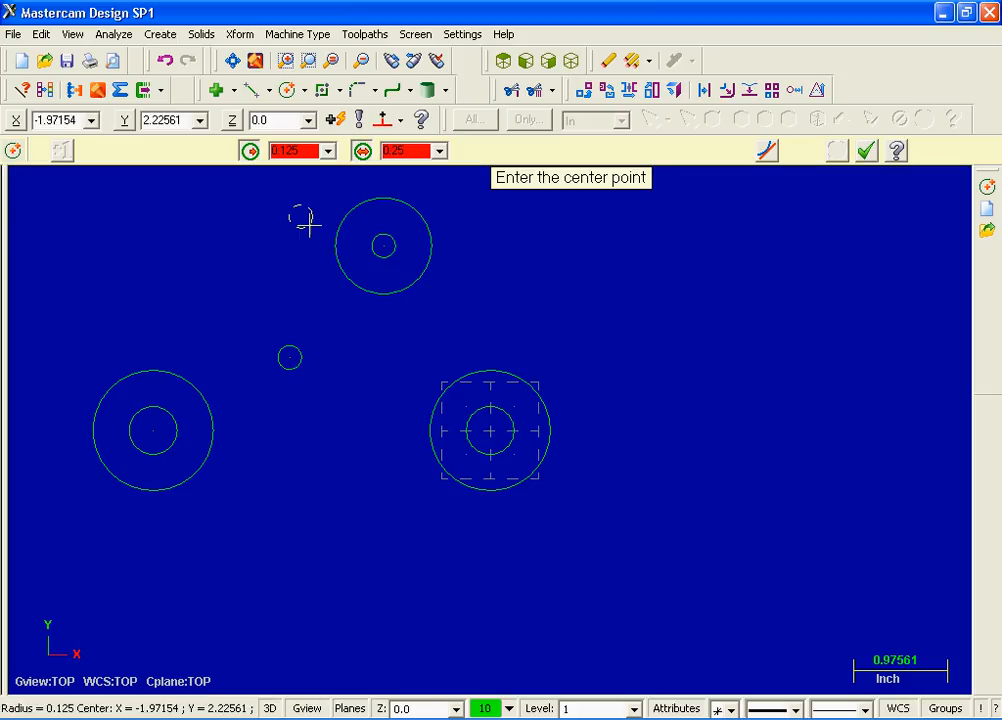
{"action": "left_click", "coordinate": [250, 151]}
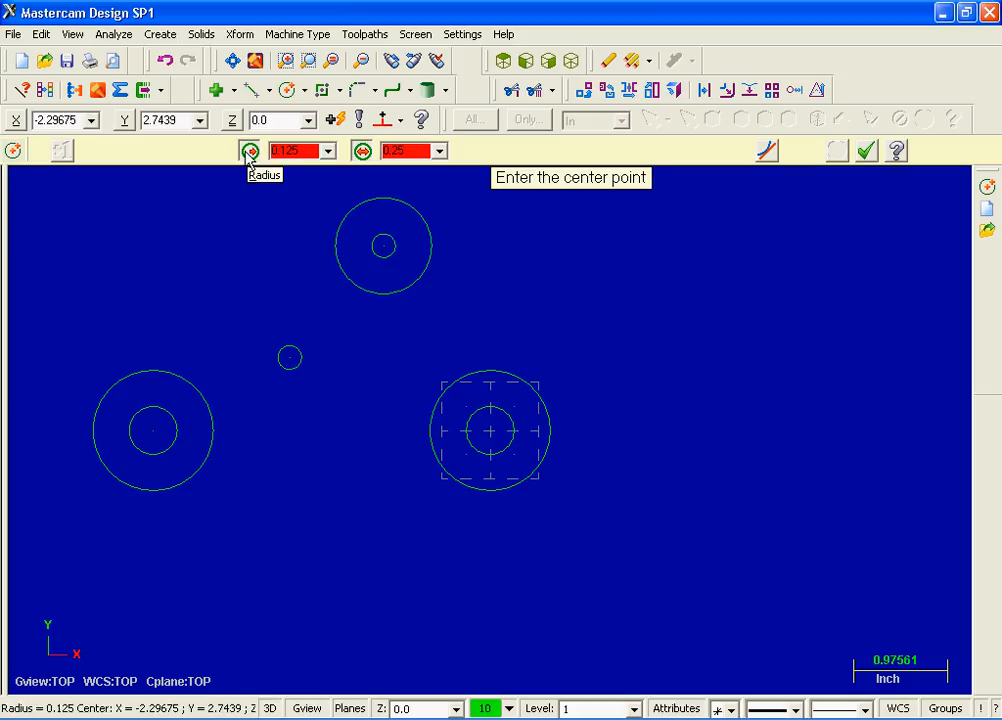
{"action": "left_click", "coordinate": [250, 151]}
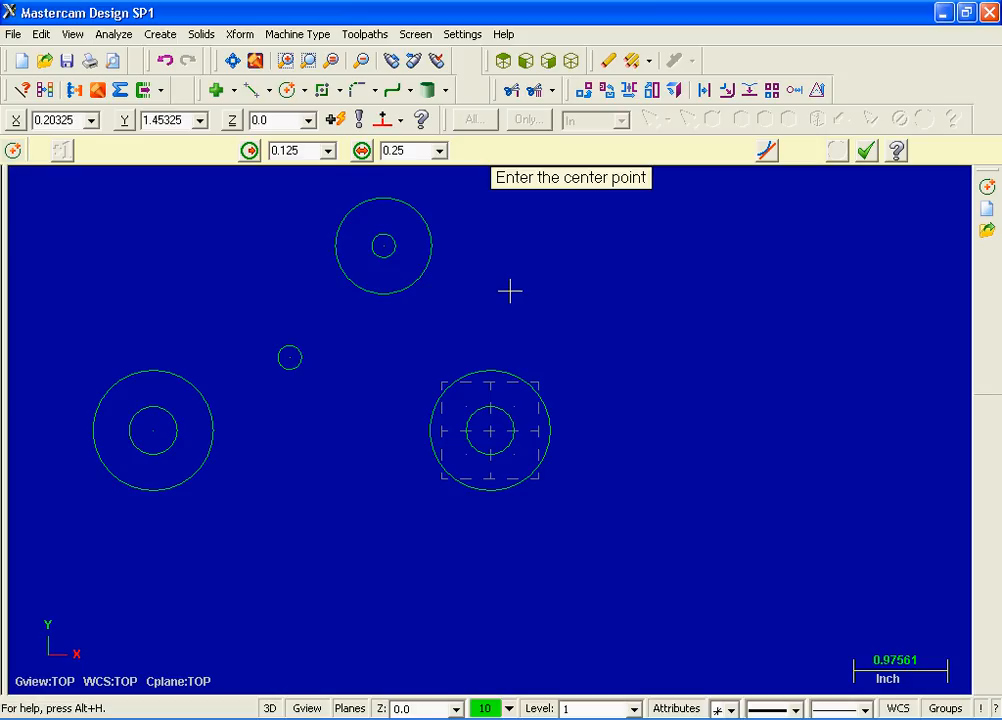
Create two circles centred at the origin, tangent to the inner and outer sides of the upper circle of radius 1/8
{"action": "left_click", "coordinate": [400, 256]}
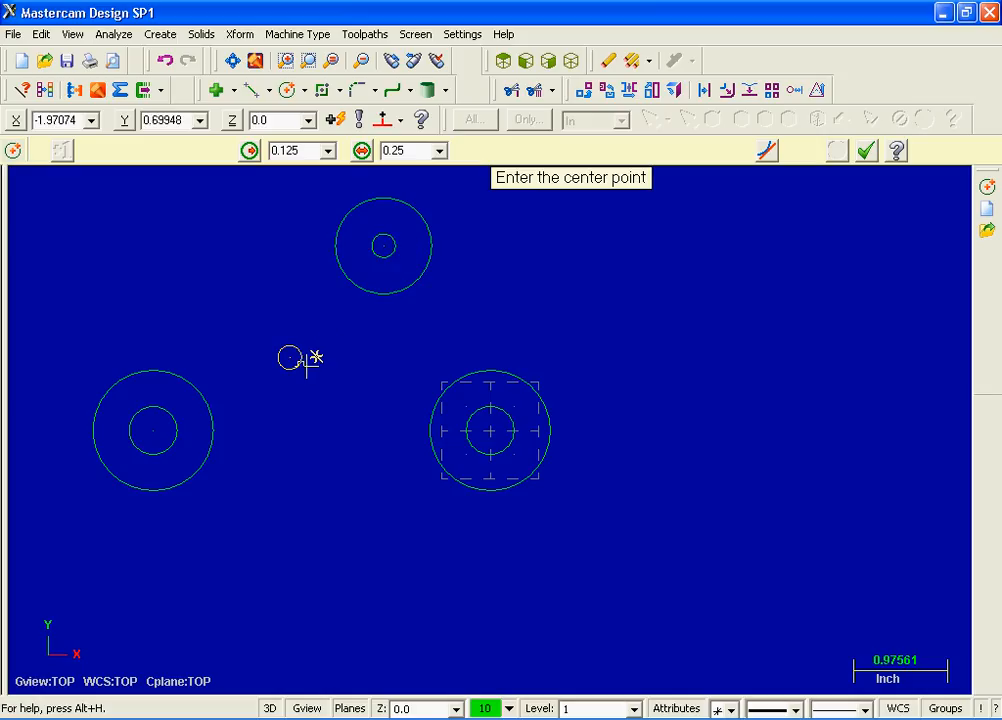
{"action": "left_click", "coordinate": [308, 362]}
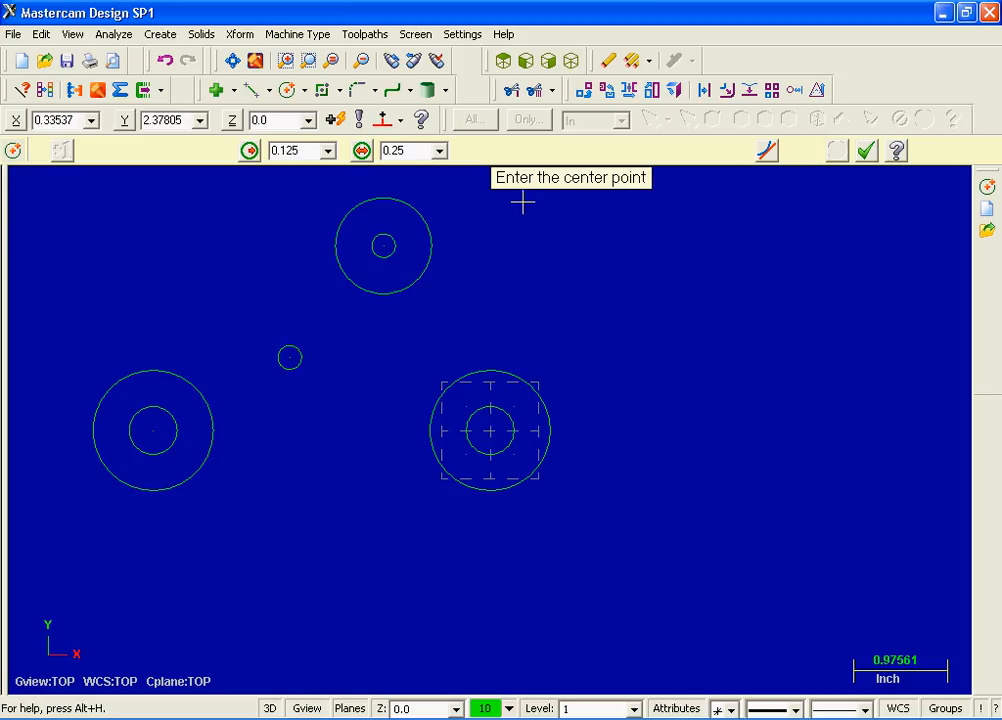
{"action": "left_click", "coordinate": [490, 430]}
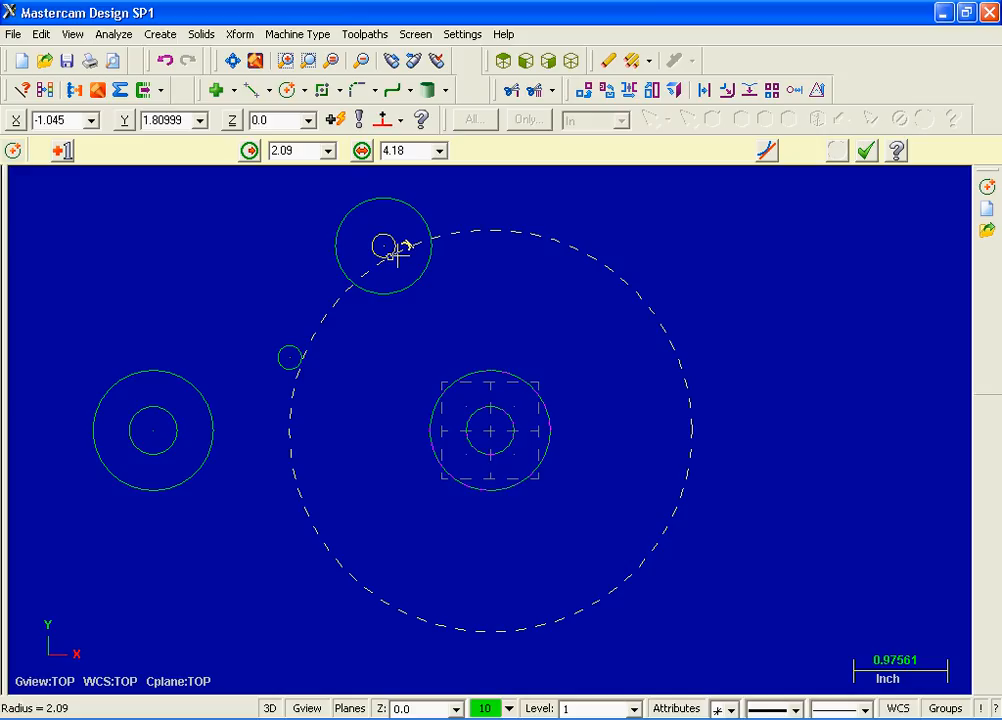
{"action": "left_click", "coordinate": [397, 252]}
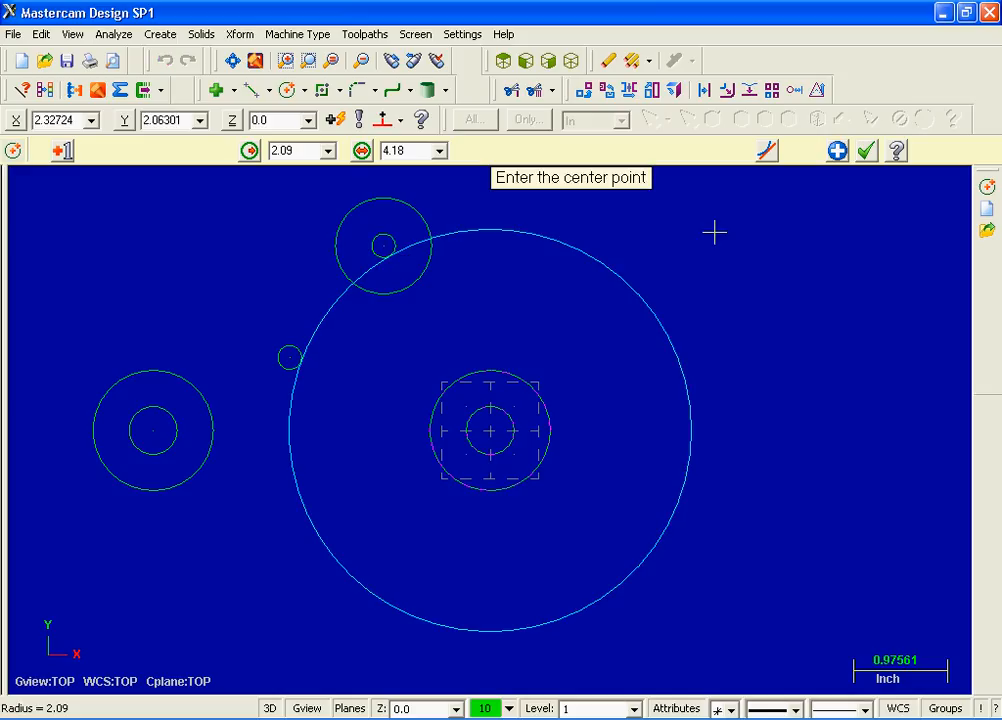
{"action": "left_click", "coordinate": [837, 151]}
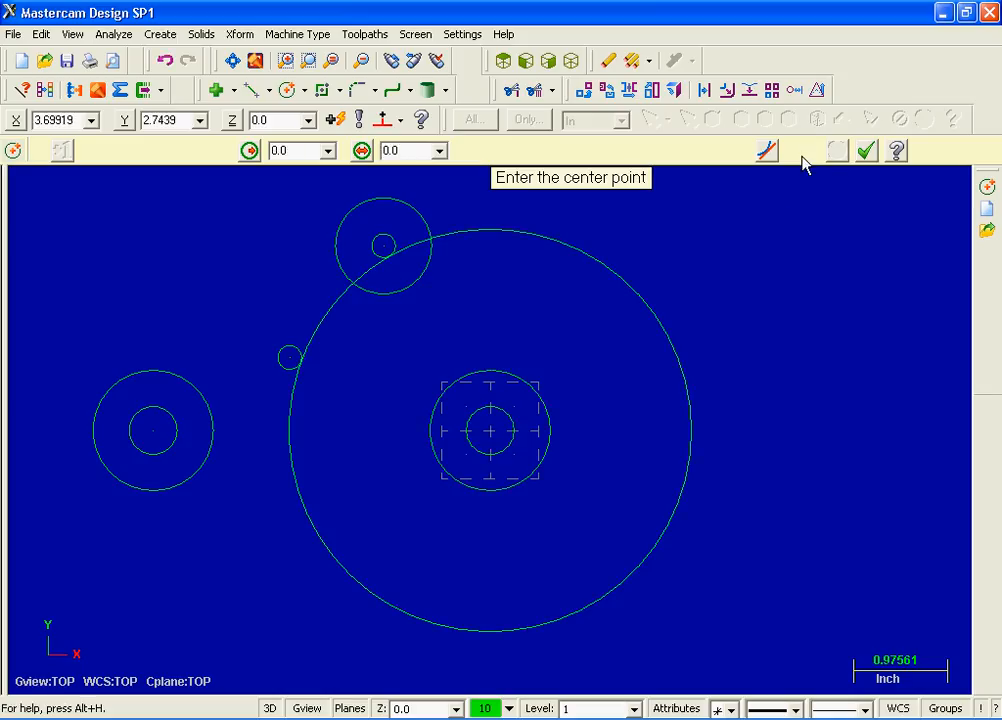
{"action": "left_click", "coordinate": [490, 430]}
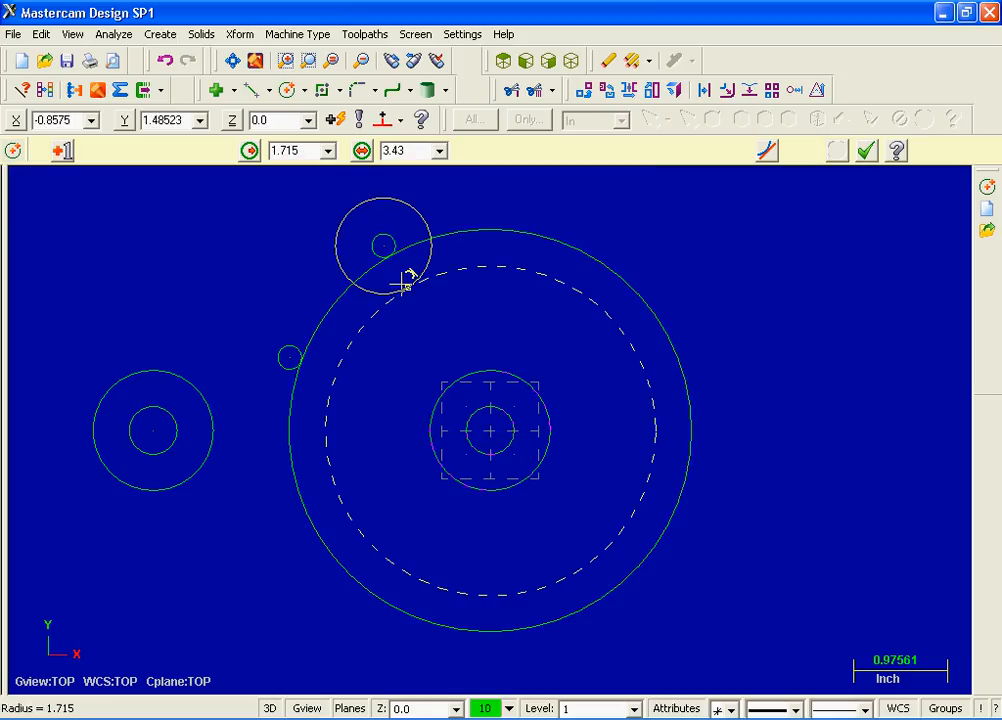
{"action": "left_click", "coordinate": [382, 242]}
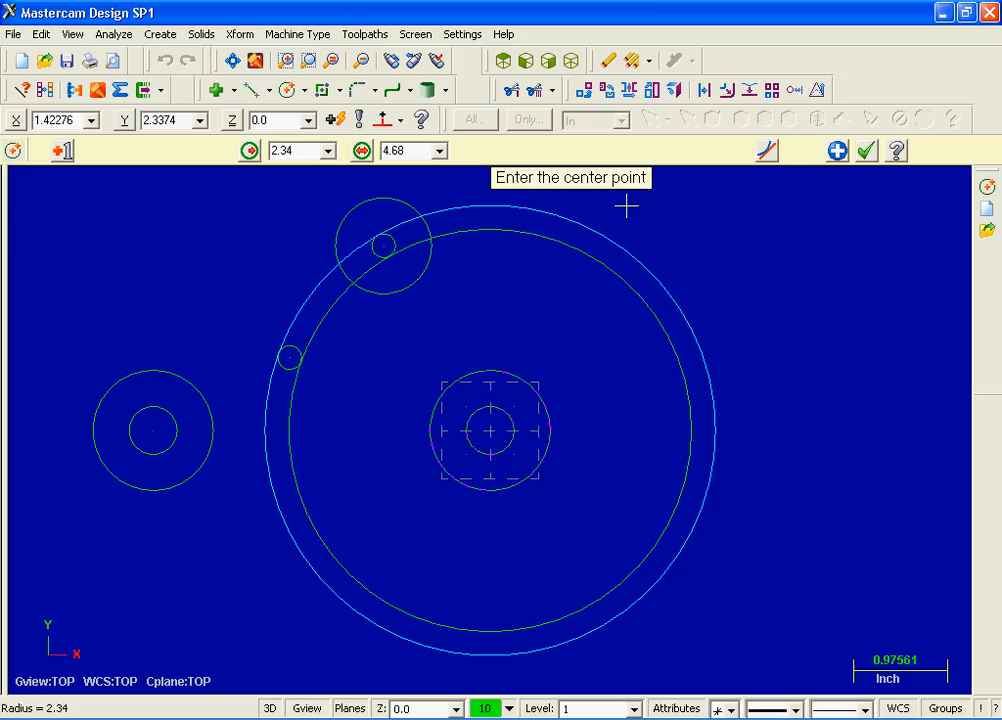
{"action": "left_click", "coordinate": [838, 151]}
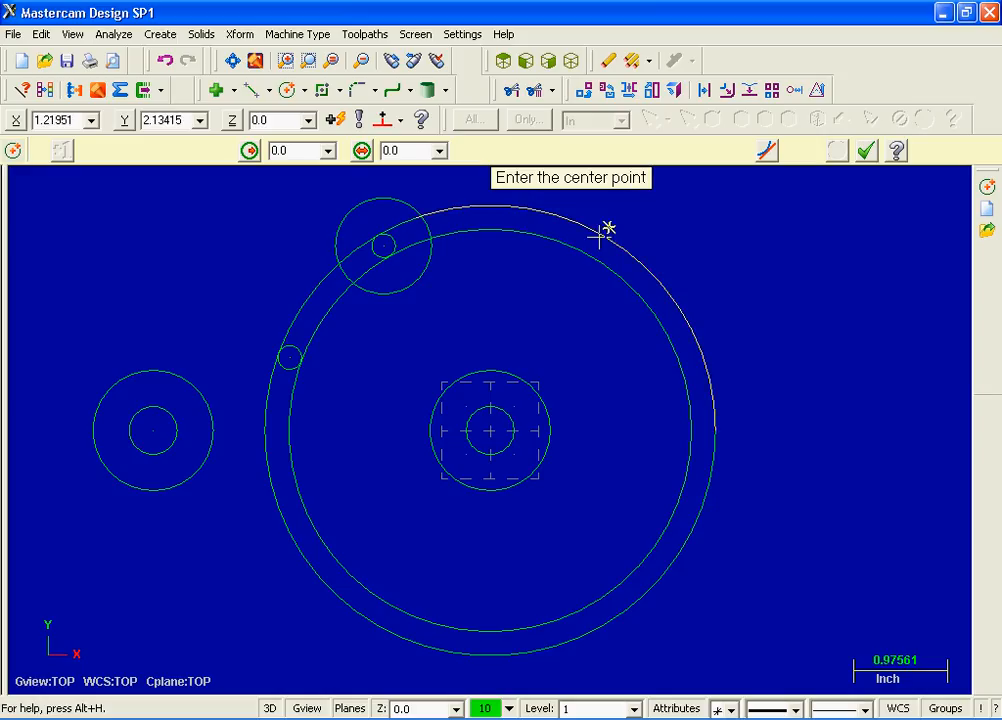
Create two circles centred at the origin, tangent to the near and far sides of the circle of radius 1/2
{"action": "left_click", "coordinate": [491, 430]}
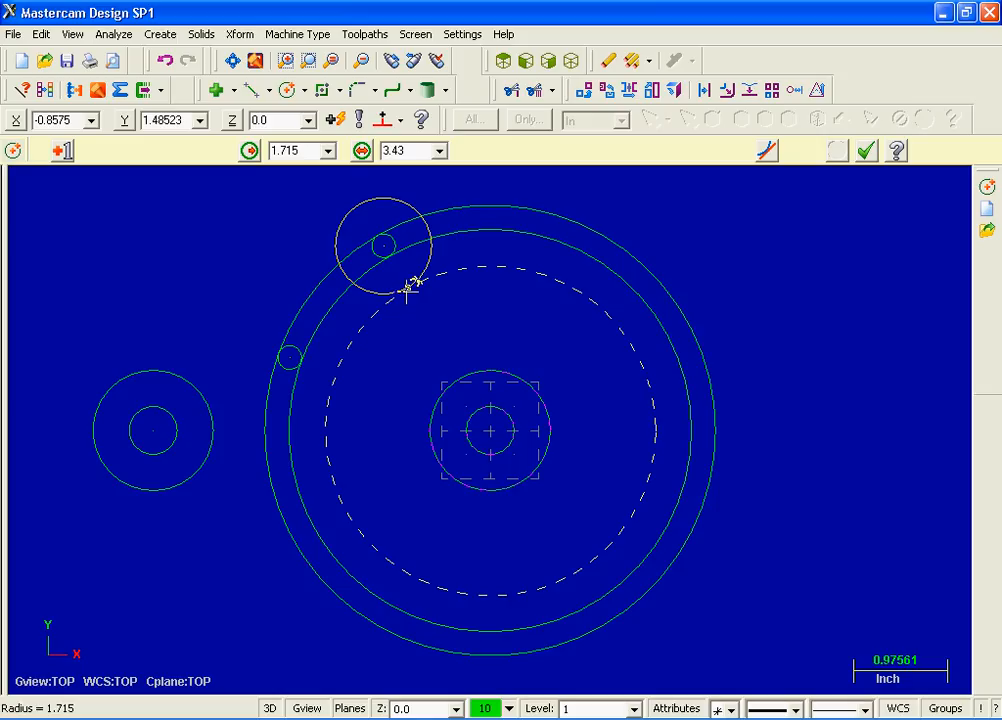
{"action": "left_click", "coordinate": [407, 289]}
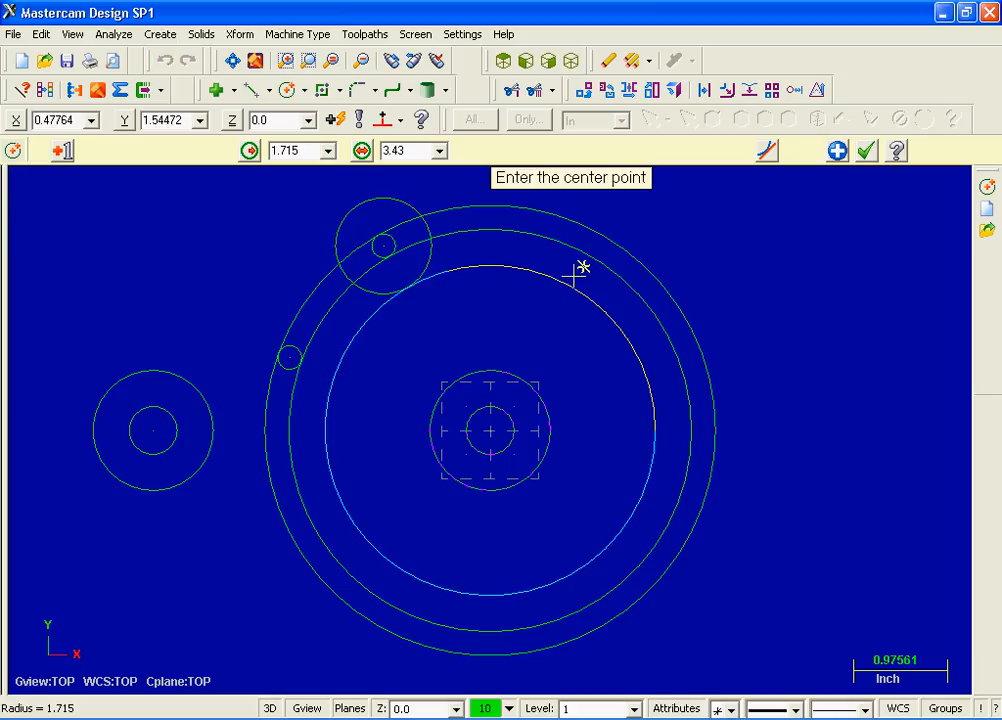
{"action": "left_click", "coordinate": [838, 152]}
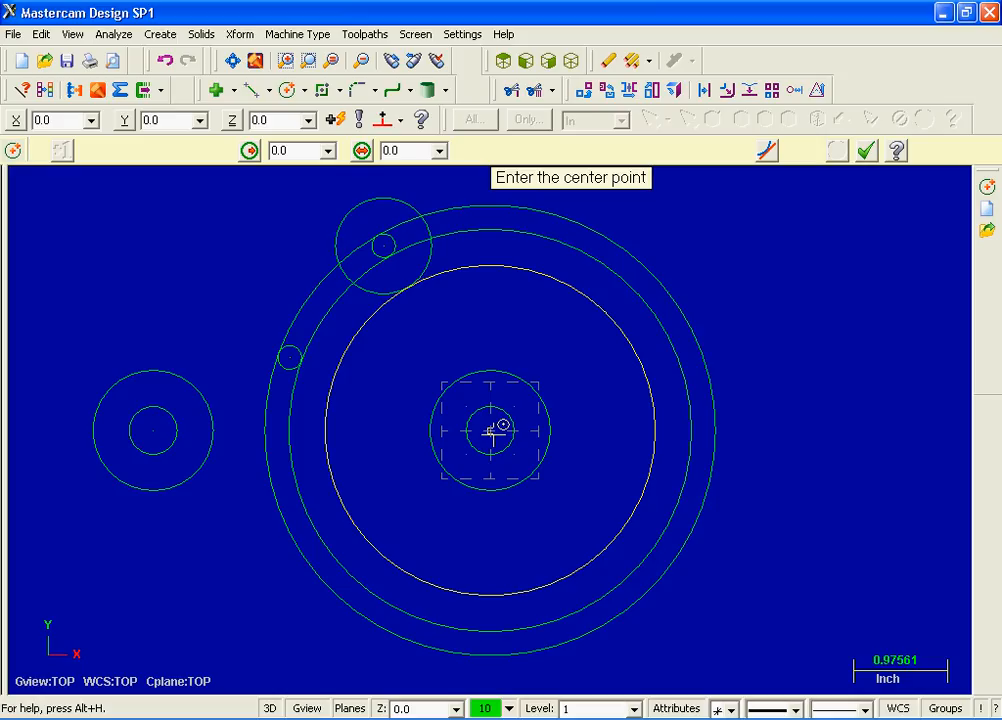
{"action": "left_click", "coordinate": [492, 431]}
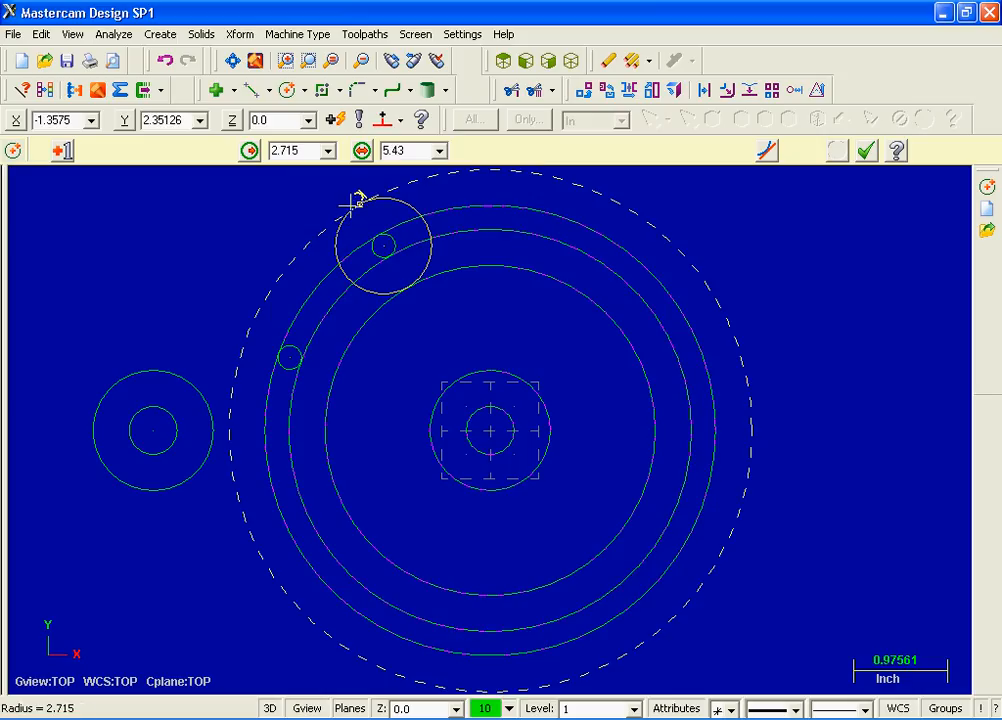
{"action": "left_click", "coordinate": [352, 204]}
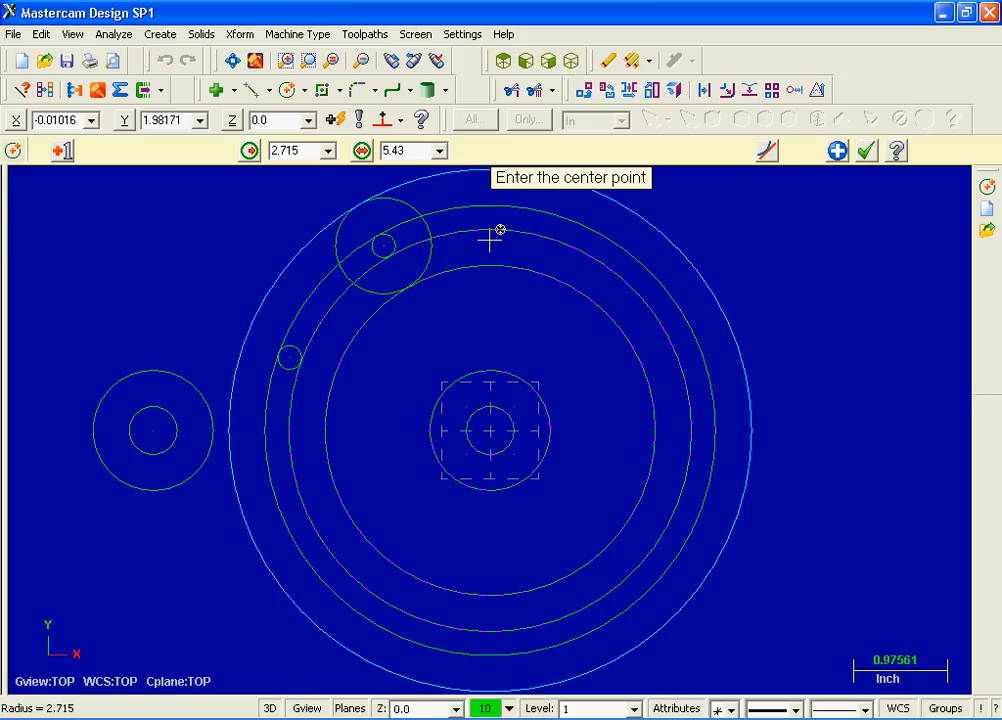
{"action": "left_click", "coordinate": [866, 151]}
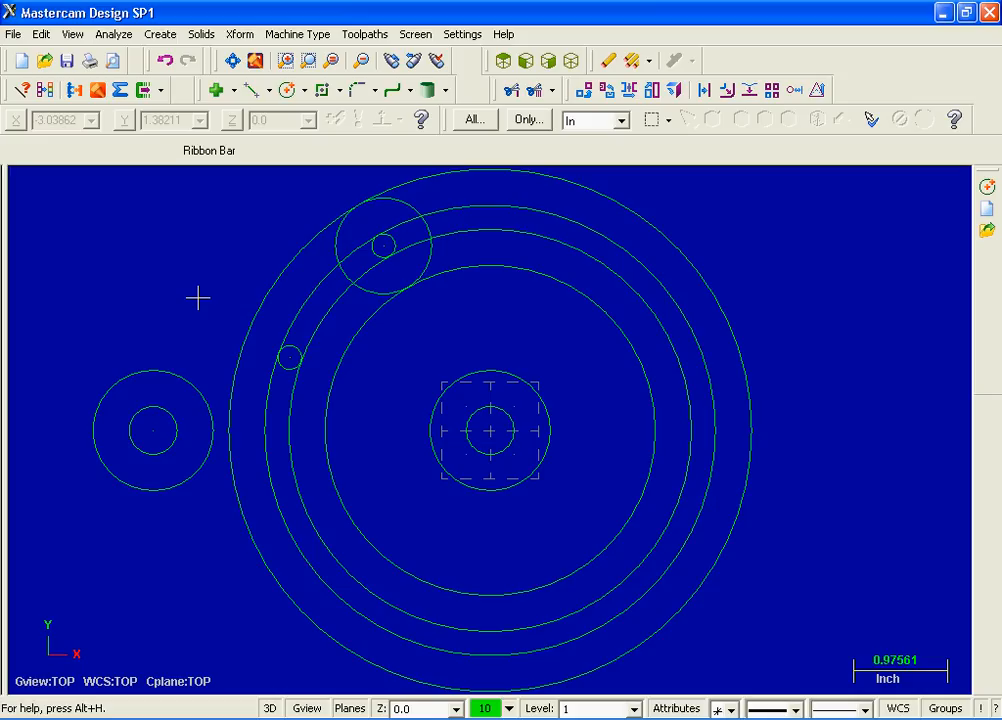
Try a circle of radius 1.483 tangent to the outermost circle and the top of the left radius 5/8 circle, and undo it
{"action": "left_click", "coordinate": [157, 36]}
{"action": "mouse_move", "coordinate": [164, 97]}
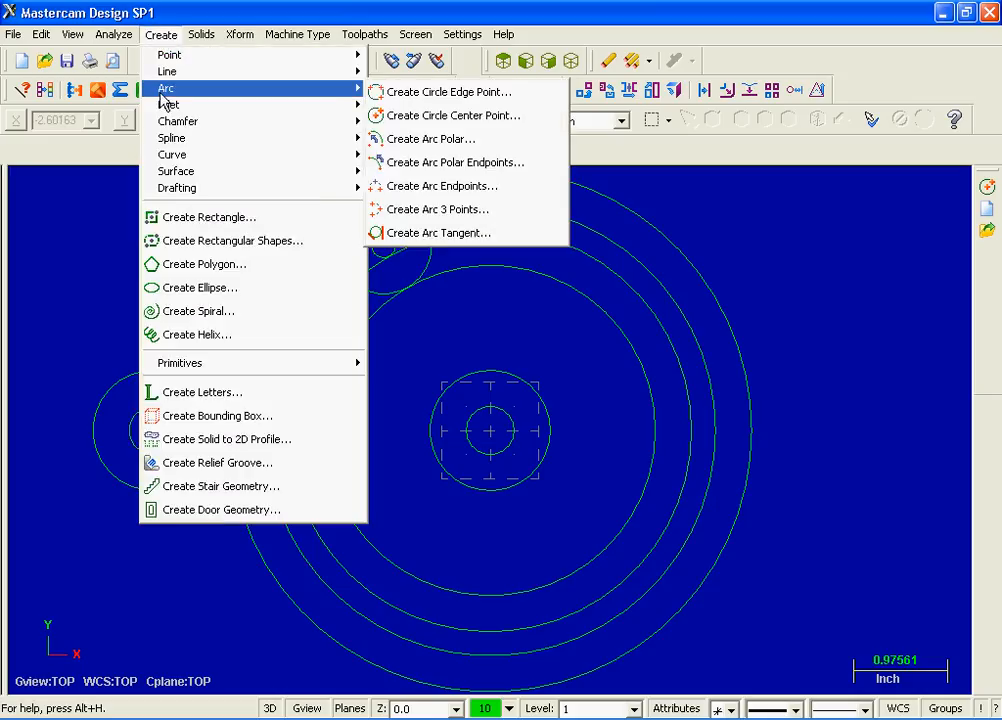
{"action": "left_click", "coordinate": [520, 97]}
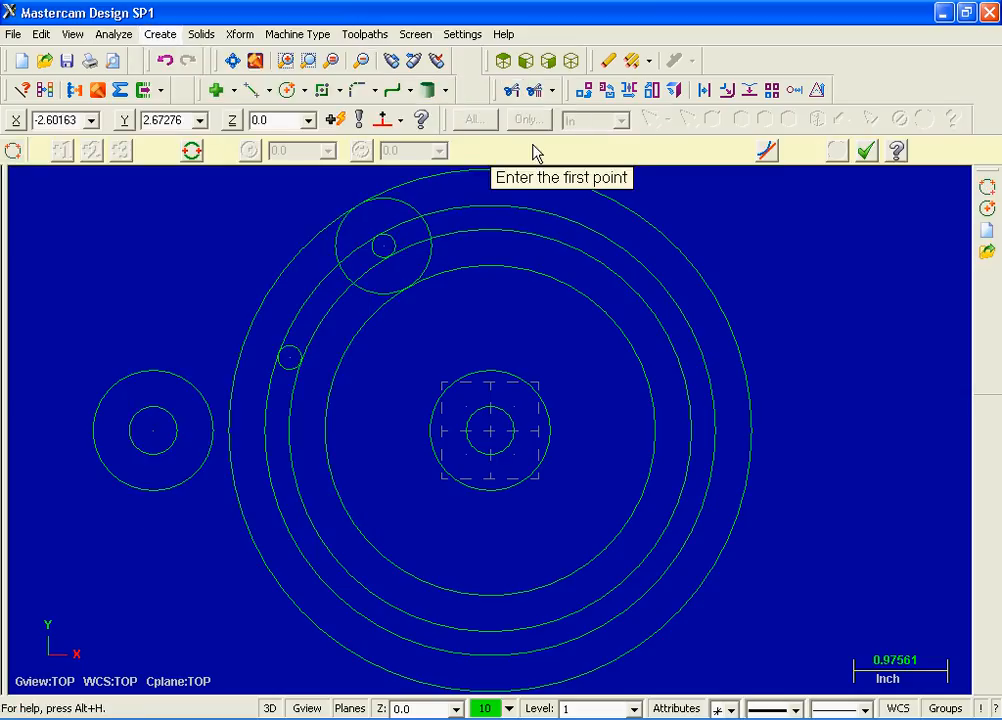
{"action": "left_click", "coordinate": [772, 152]}
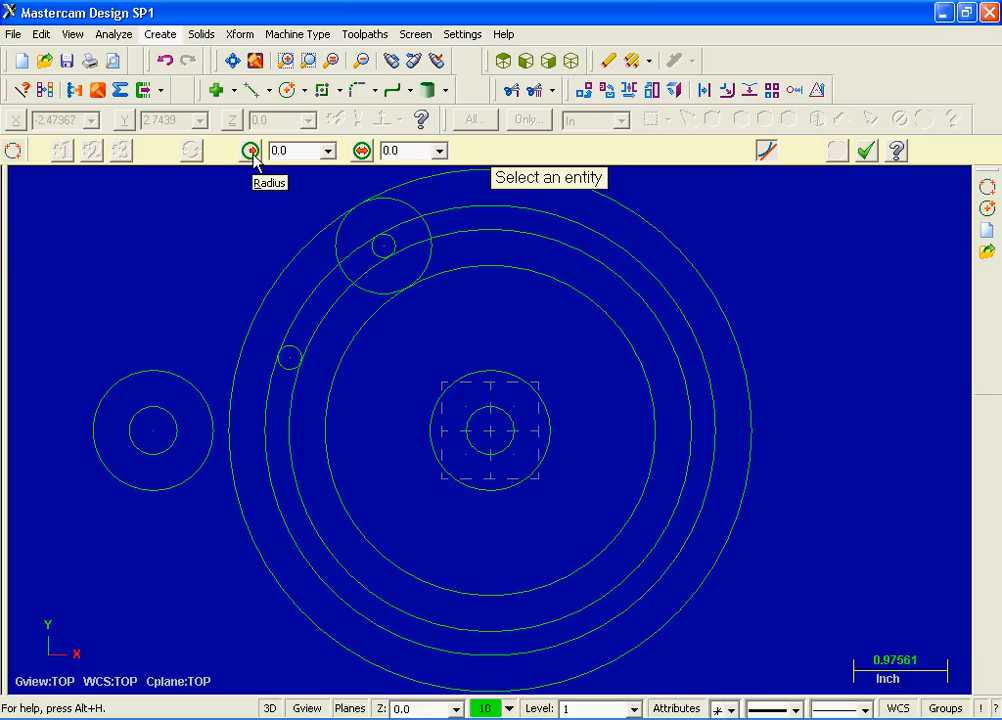
{"action": "double_click", "coordinate": [297, 149]}
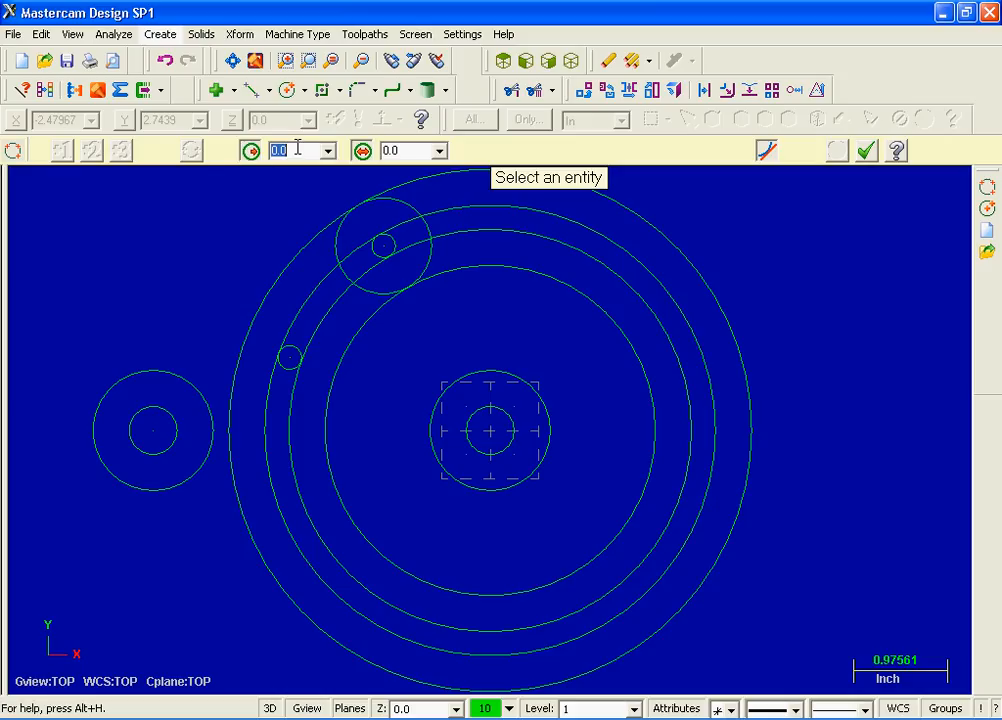
{"action": "type", "text": "1.483"}
{"action": "key", "text": "Return"}
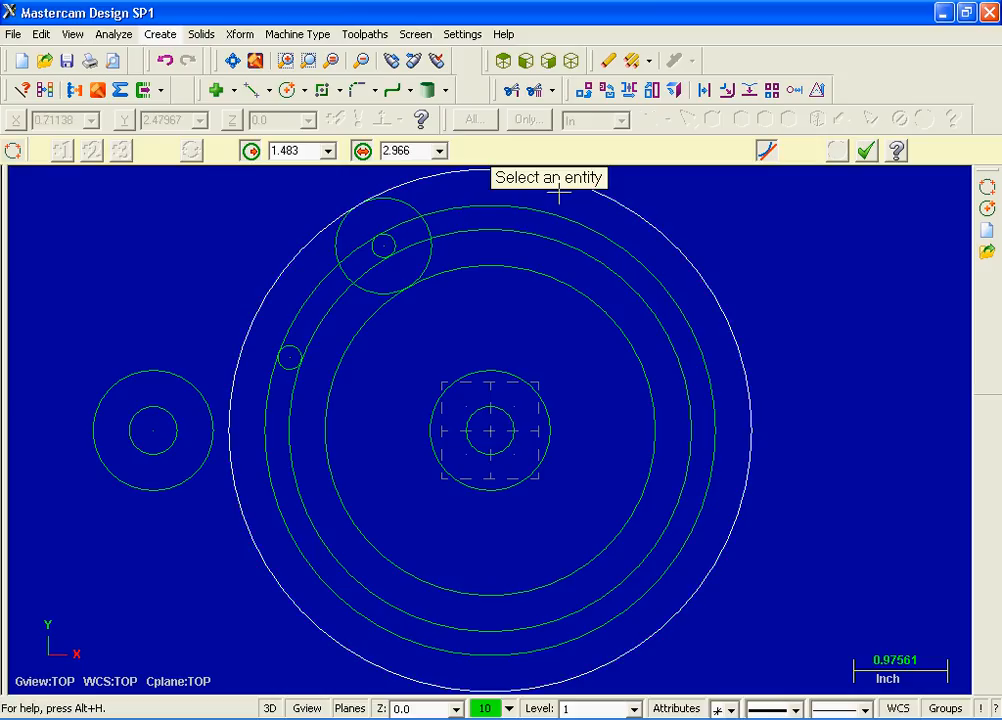
{"action": "left_click", "coordinate": [254, 321]}
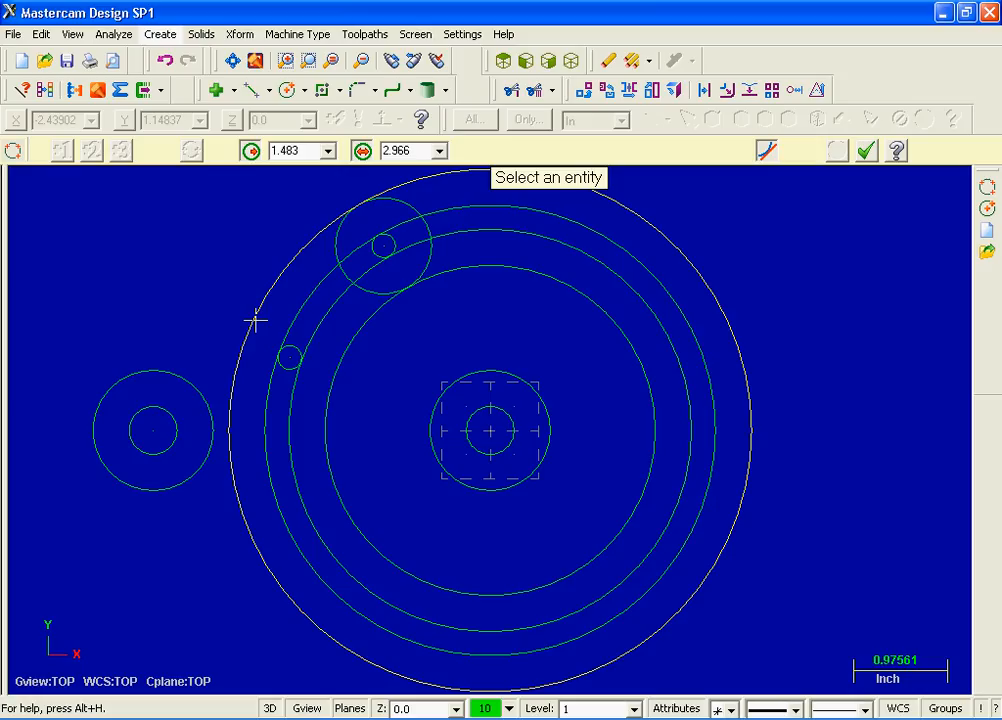
{"action": "left_click", "coordinate": [144, 361]}
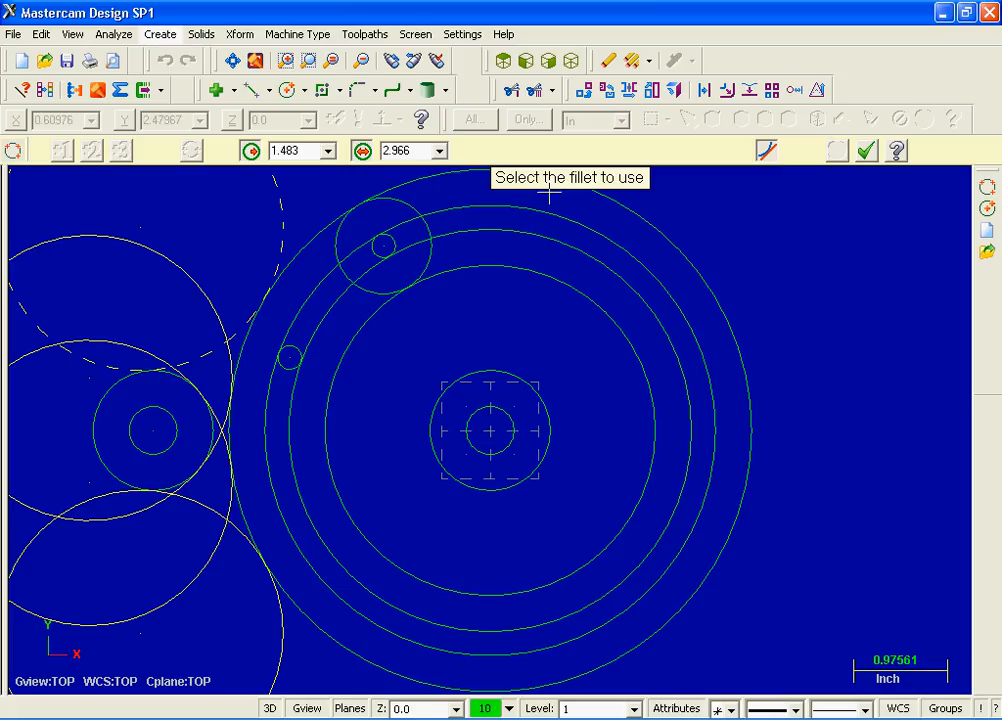
{"action": "left_click", "coordinate": [207, 350]}
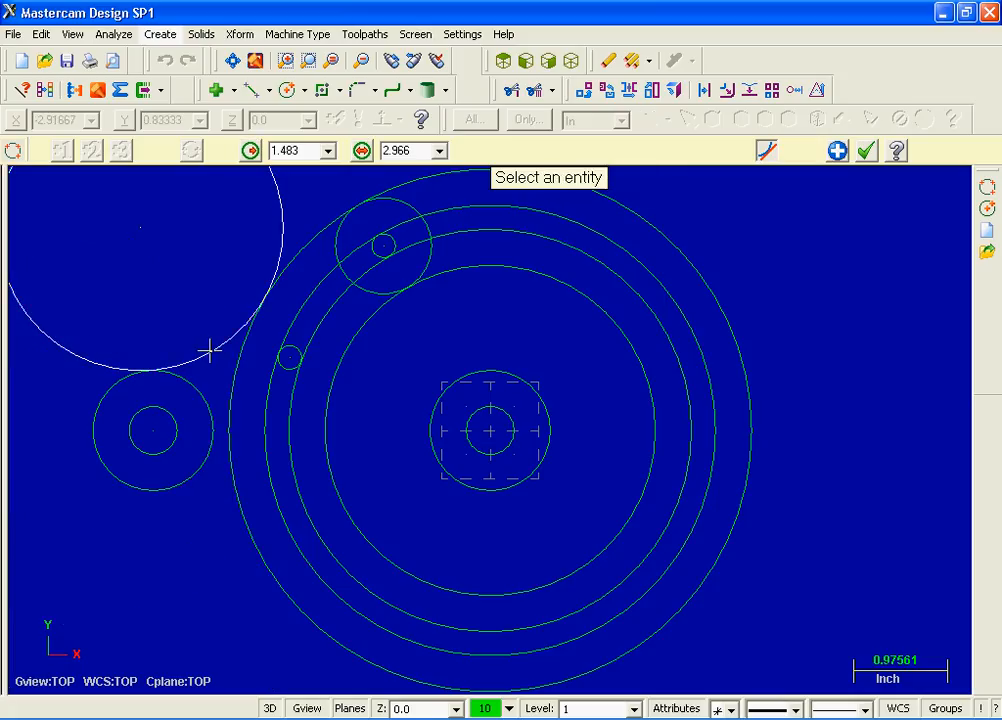
{"action": "left_click", "coordinate": [866, 152]}
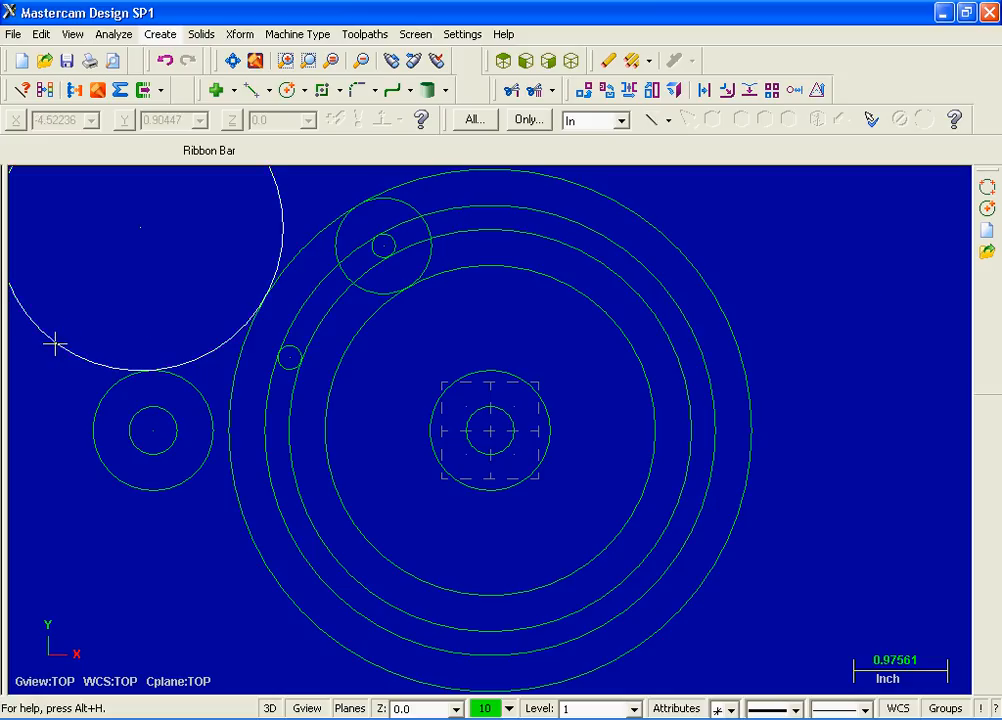
{"action": "left_click", "coordinate": [168, 65]}
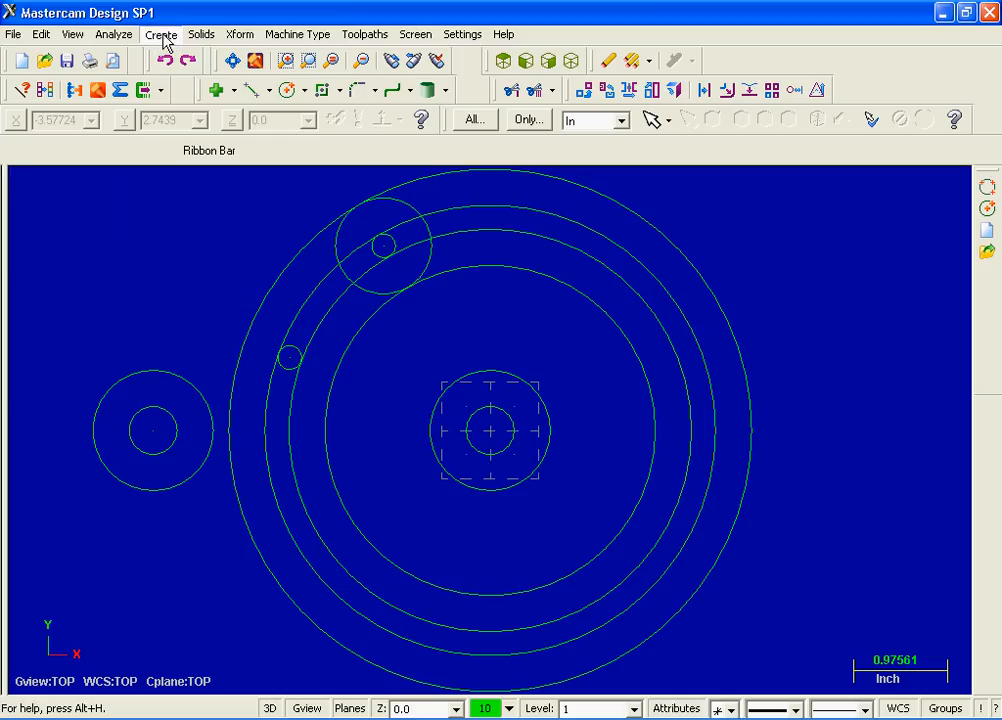
Create a 1.483 radius fillet with no trimming between the outermost circle's upper left and the top of the left boss's outer circle
{"action": "left_click", "coordinate": [162, 36]}
{"action": "mouse_move", "coordinate": [188, 106]}
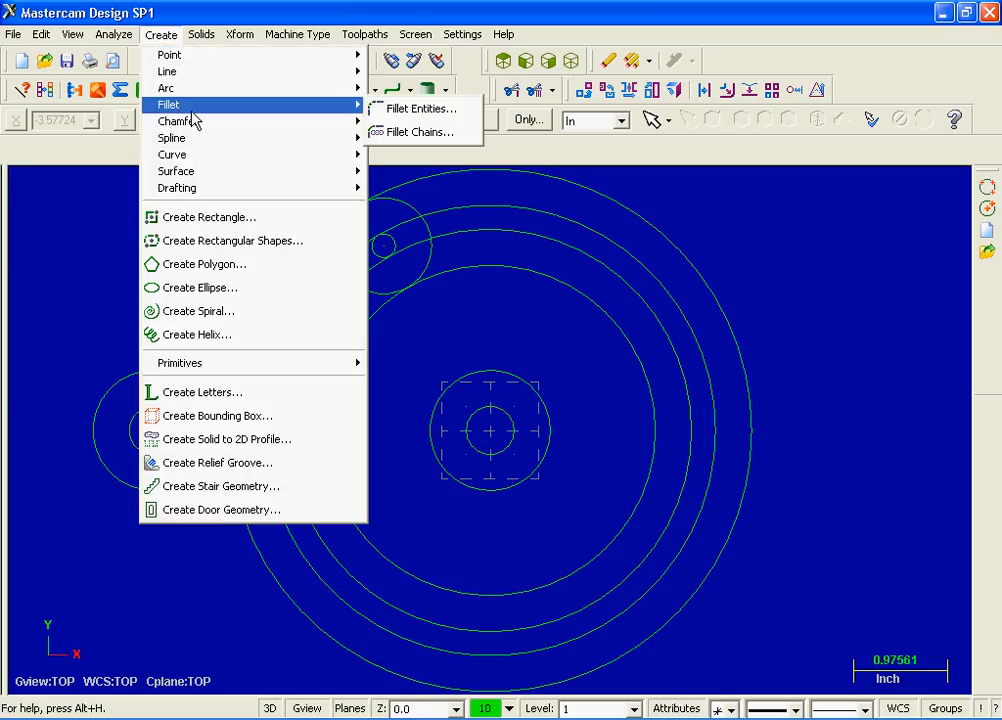
{"action": "left_click", "coordinate": [446, 117]}
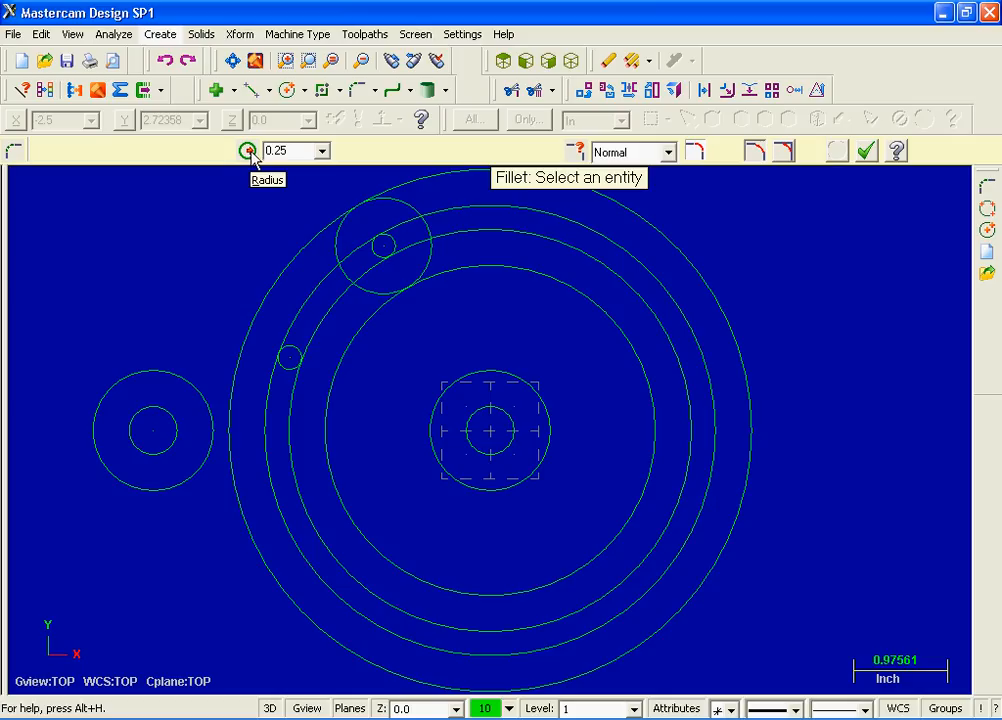
{"action": "double_click", "coordinate": [301, 151]}
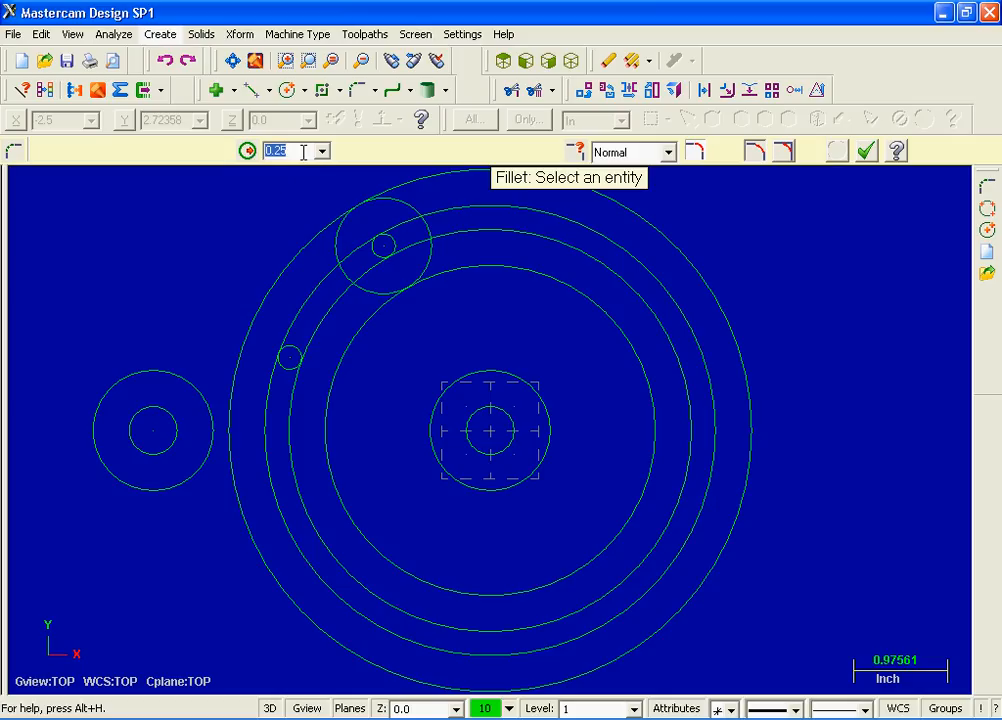
{"action": "type", "text": "1.483"}
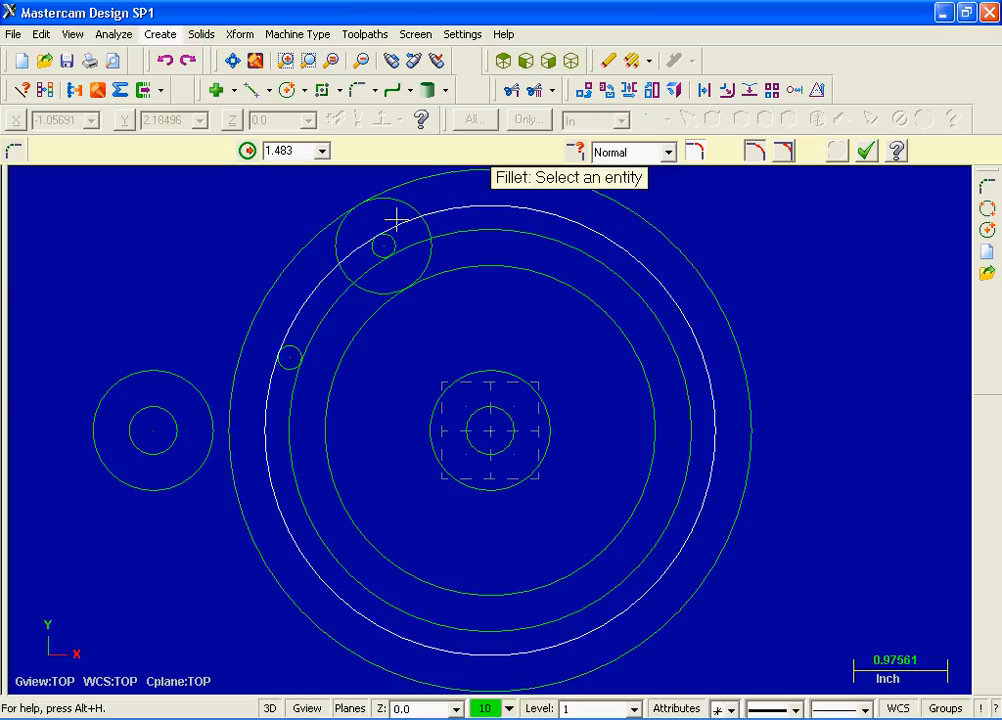
{"action": "left_click", "coordinate": [255, 314]}
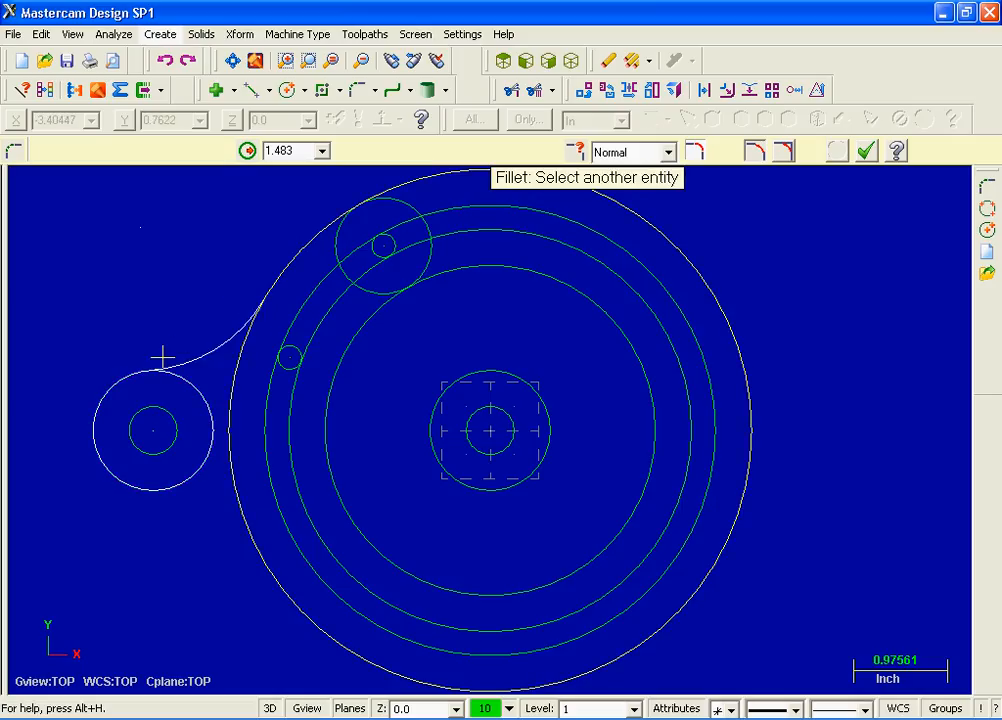
{"action": "left_click", "coordinate": [115, 375]}
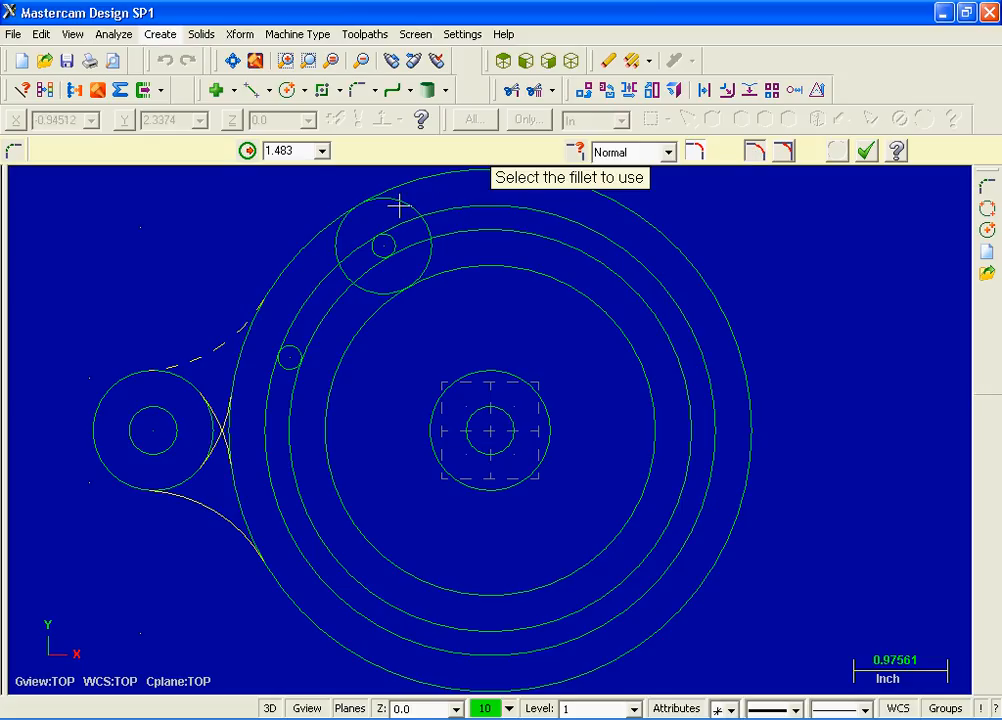
{"action": "left_click", "coordinate": [203, 352]}
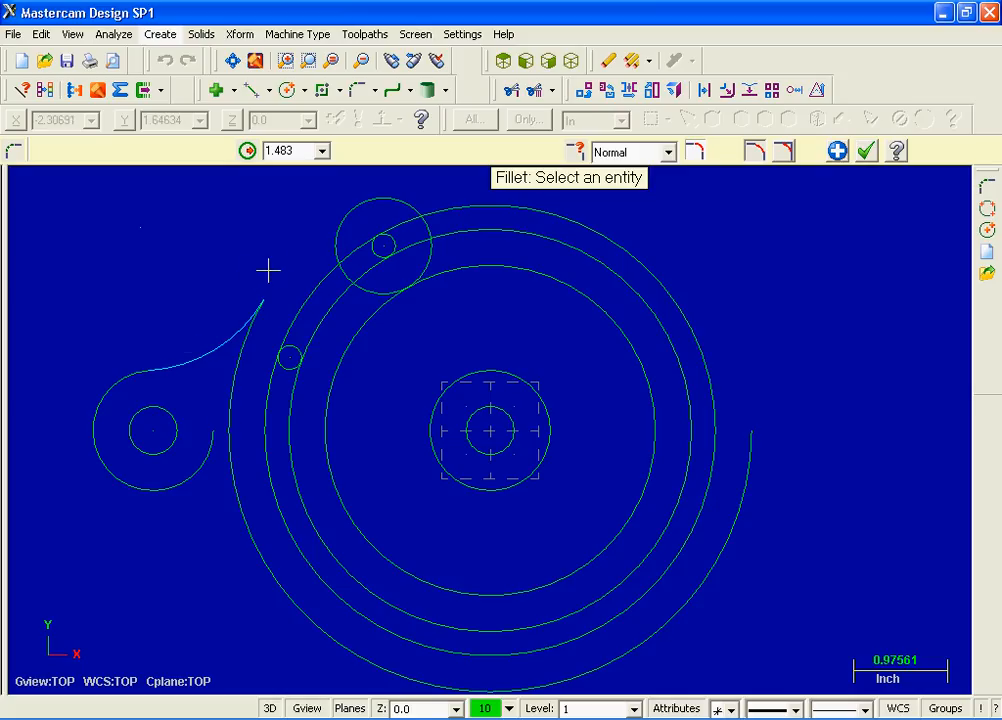
{"action": "left_click", "coordinate": [787, 153]}
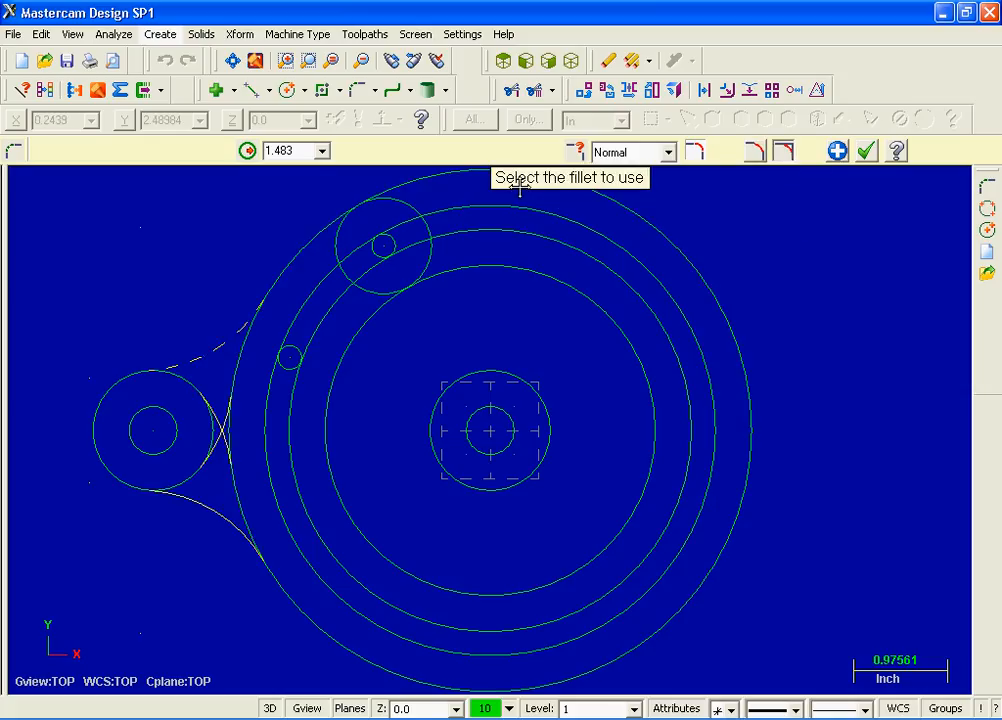
{"action": "left_click", "coordinate": [205, 352]}
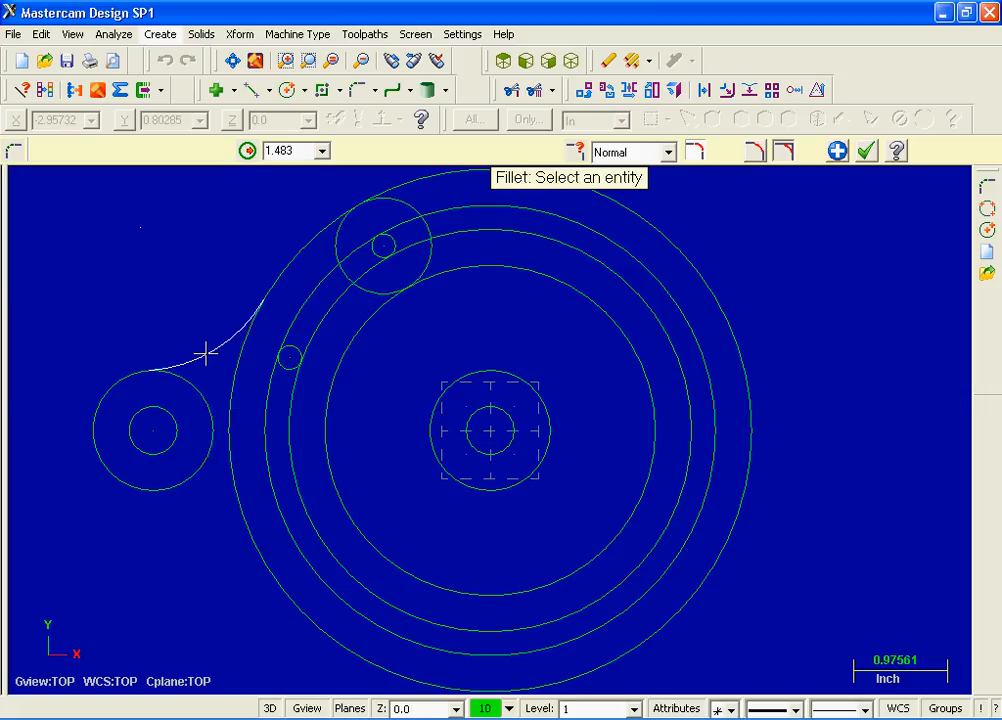
{"action": "left_click", "coordinate": [865, 152]}
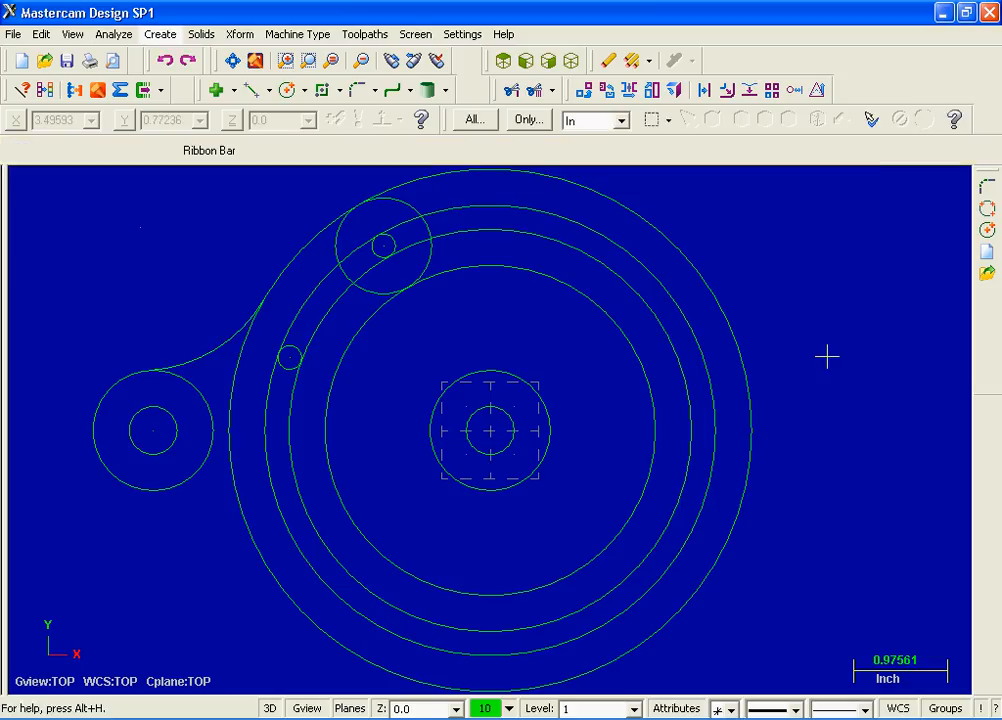
Create a 3.5 long horizontal line from the bottom of the left boss's outer circle to the bottom of the center boss's outer circle
{"action": "left_click", "coordinate": [163, 35]}
{"action": "mouse_move", "coordinate": [190, 76]}
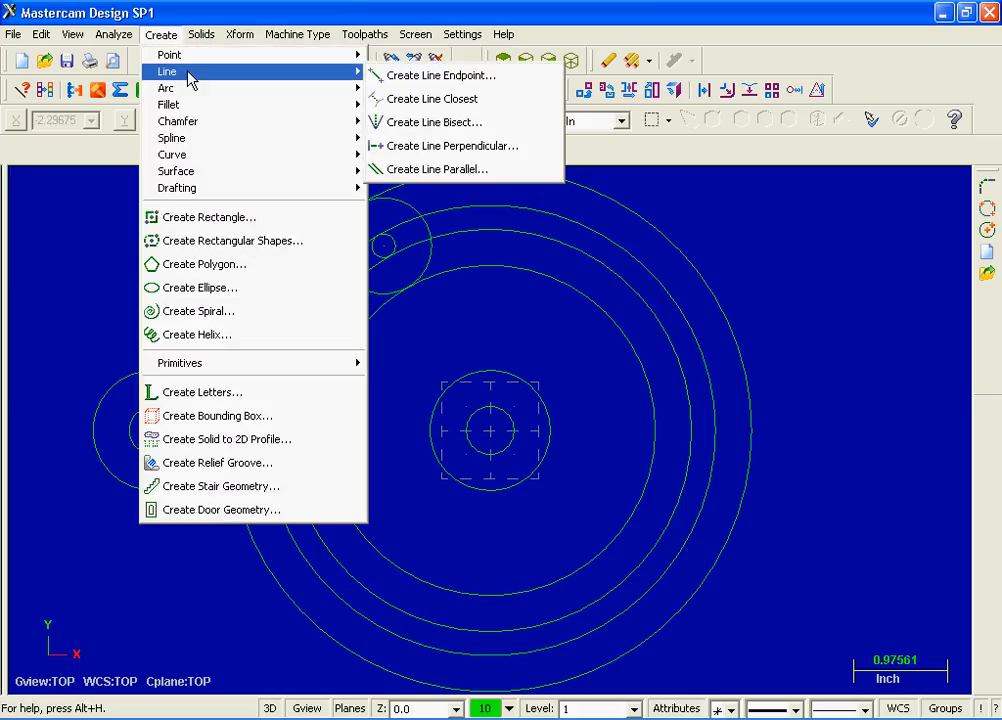
{"action": "left_click", "coordinate": [514, 88]}
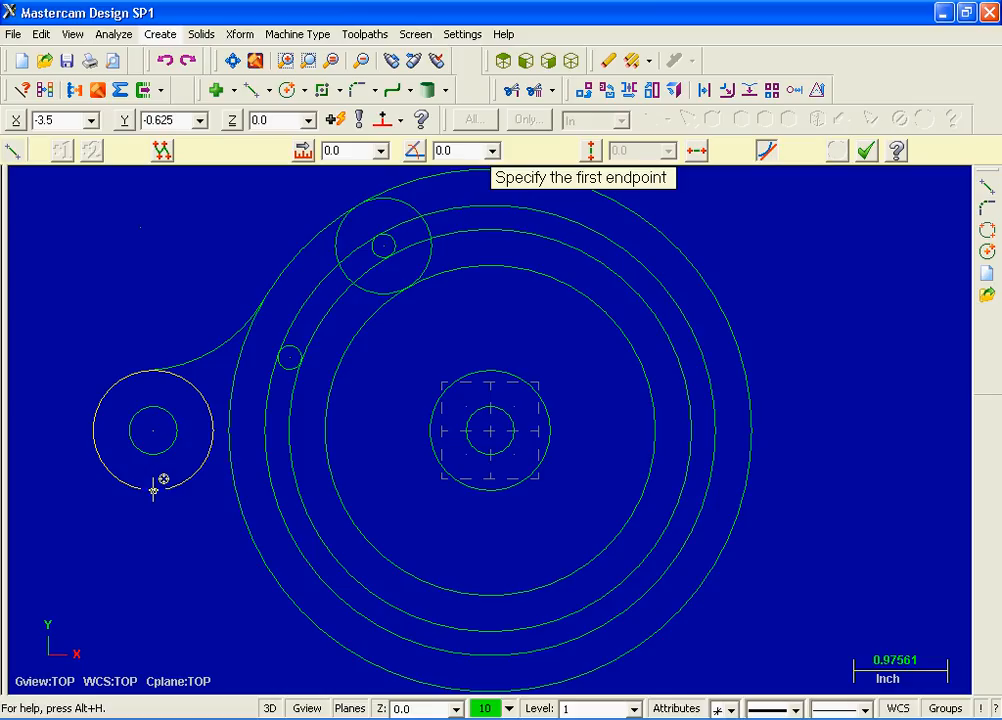
{"action": "left_click", "coordinate": [153, 488]}
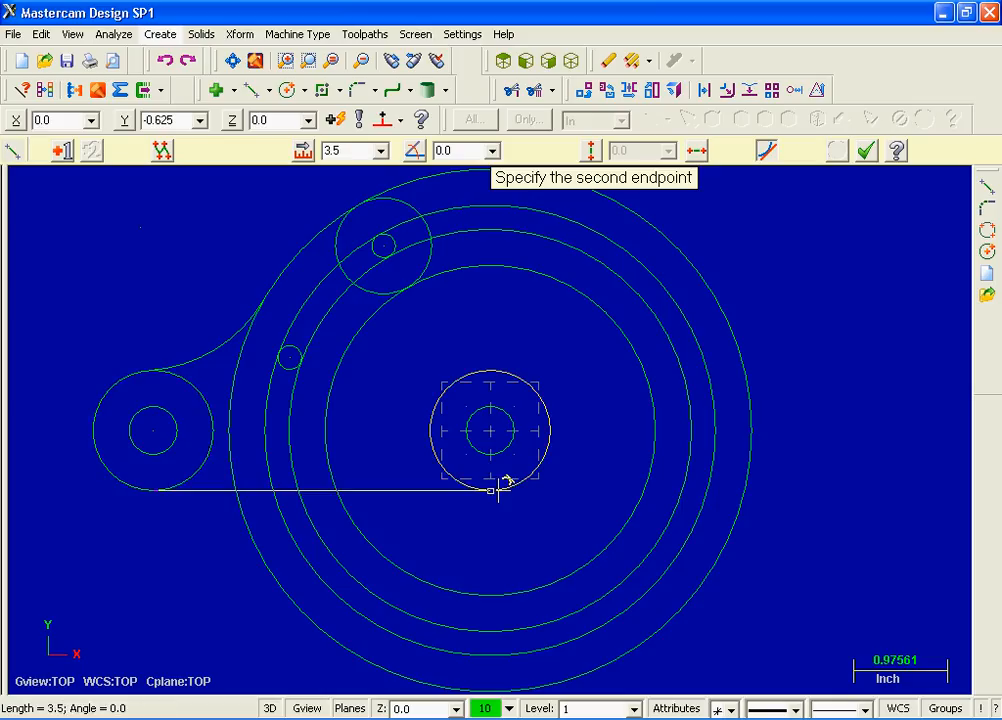
{"action": "left_click", "coordinate": [491, 490]}
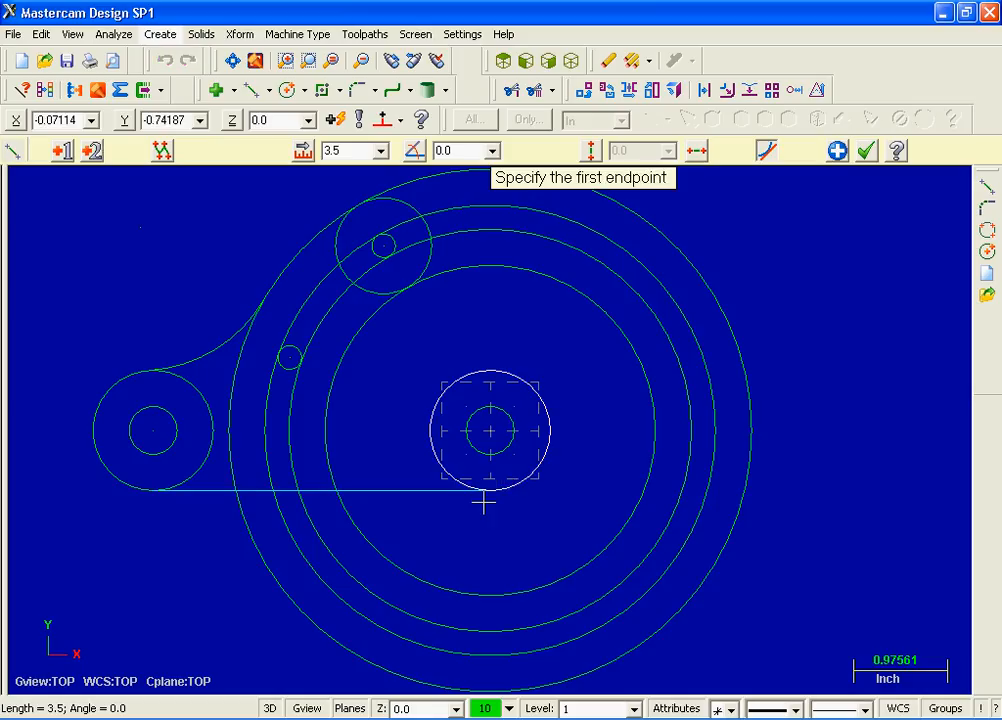
{"action": "left_click", "coordinate": [838, 151]}
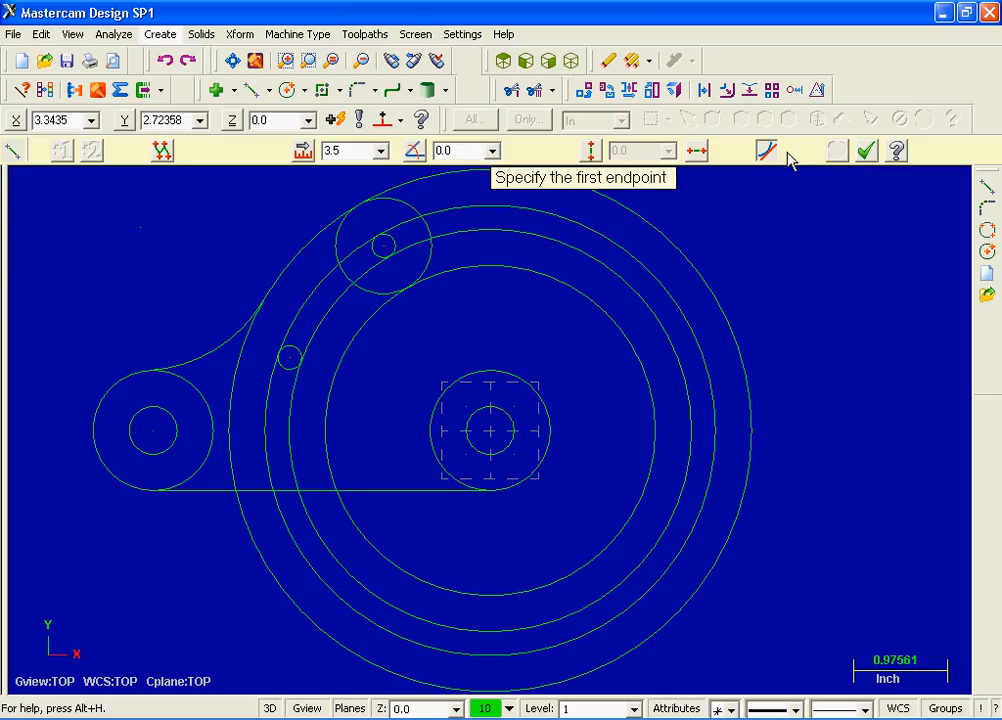
Create a horizontal line about 1.81 long at Y 0.625, running left from the top of the center boss's outer circle
{"action": "left_click", "coordinate": [698, 152]}
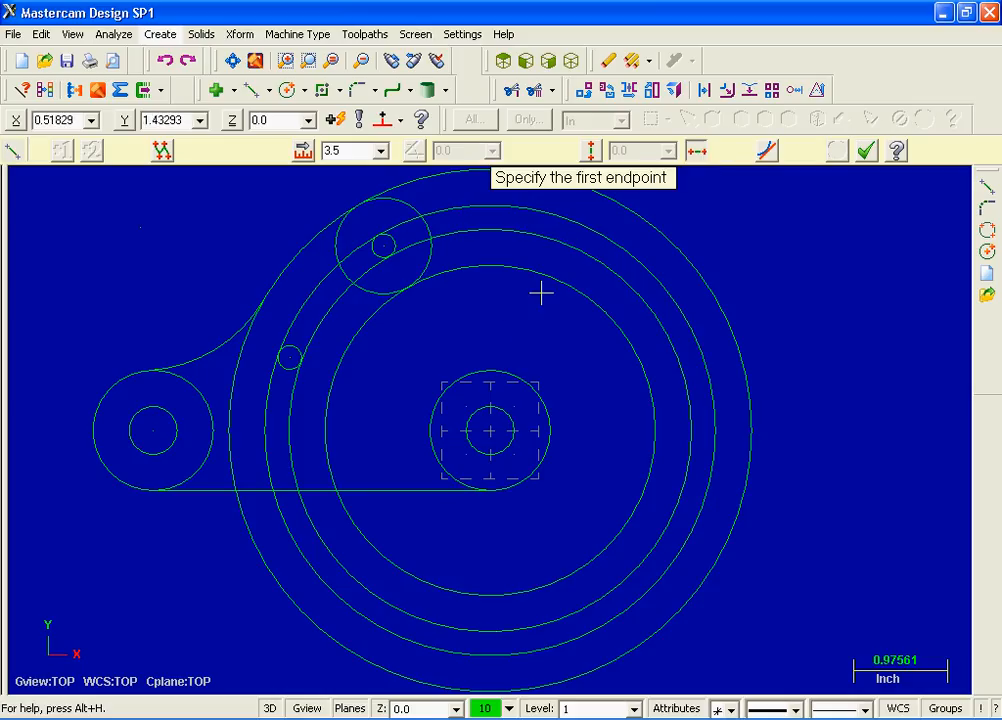
{"action": "left_click", "coordinate": [491, 370]}
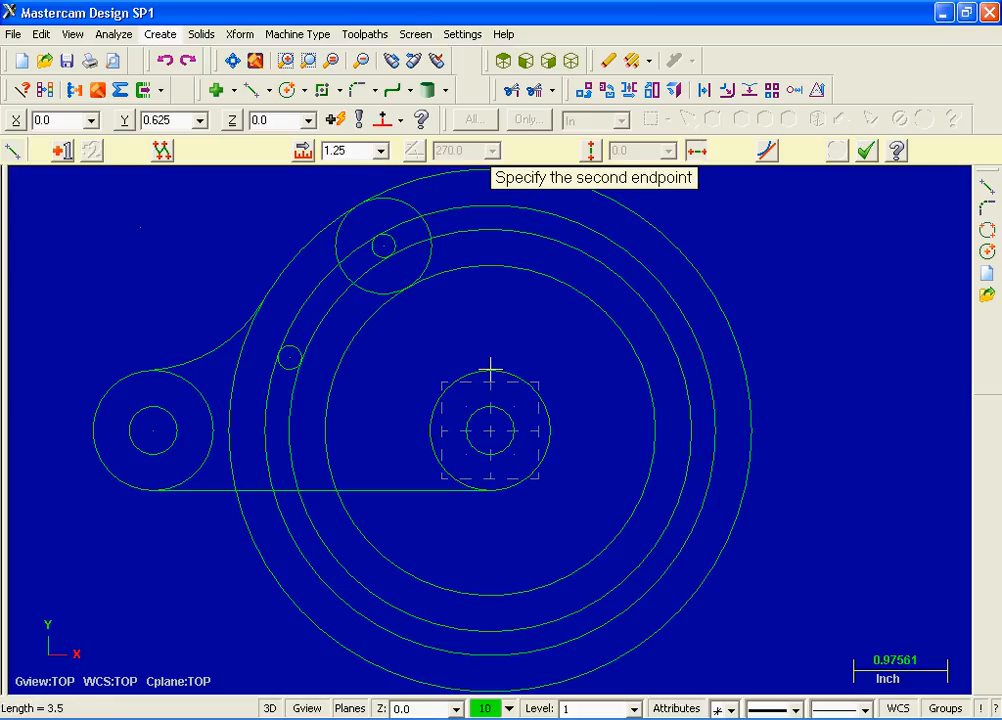
{"action": "left_click", "coordinate": [316, 371]}
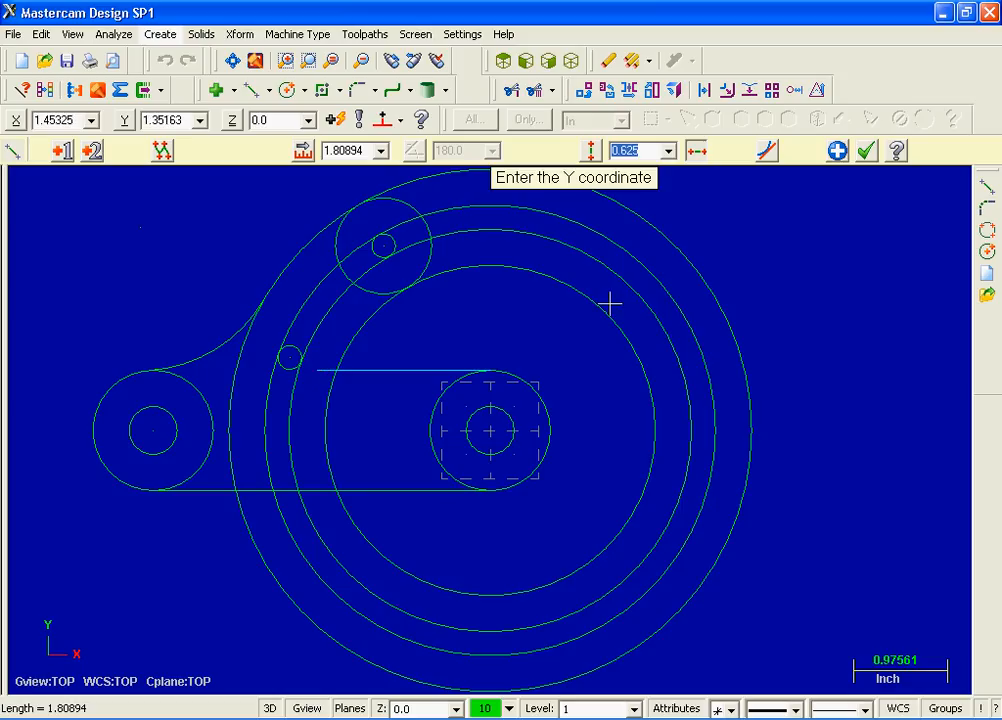
{"action": "left_click", "coordinate": [866, 150]}
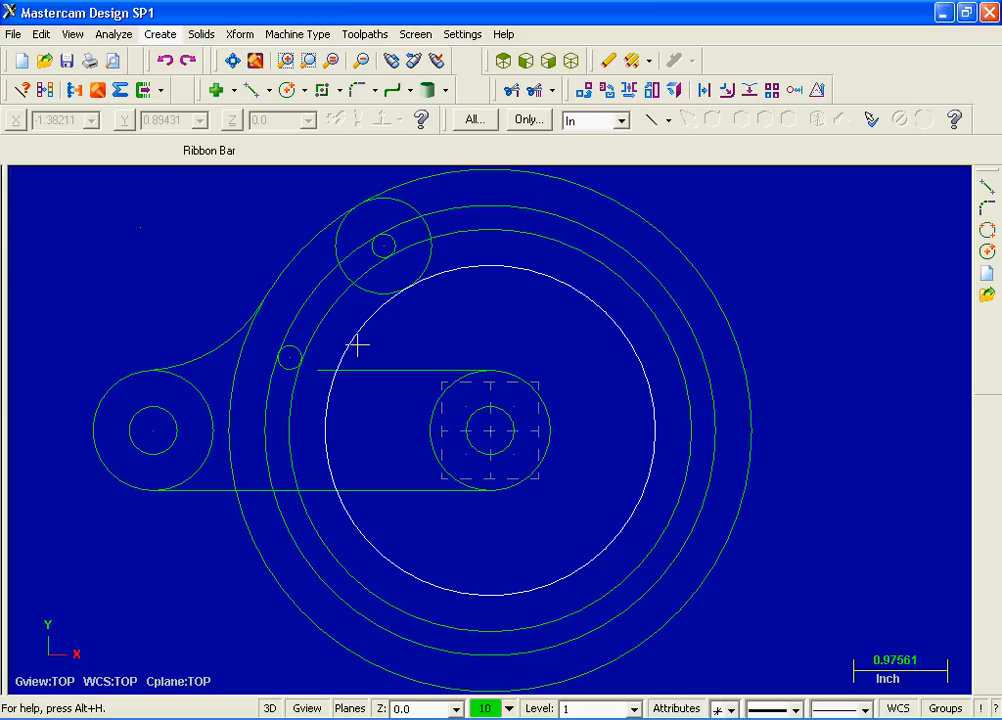
Create a 0.25 radius fillet with trimming between the innermost large circle and the upper horizontal line
{"action": "left_click", "coordinate": [162, 38]}
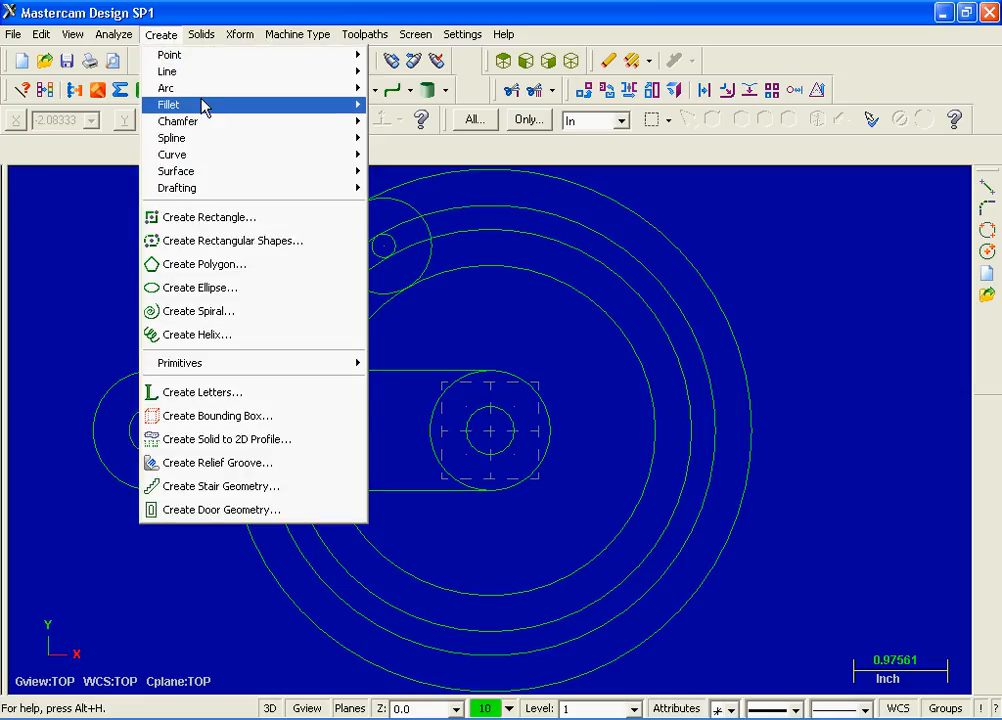
{"action": "mouse_move", "coordinate": [214, 104]}
{"action": "left_click", "coordinate": [440, 112]}
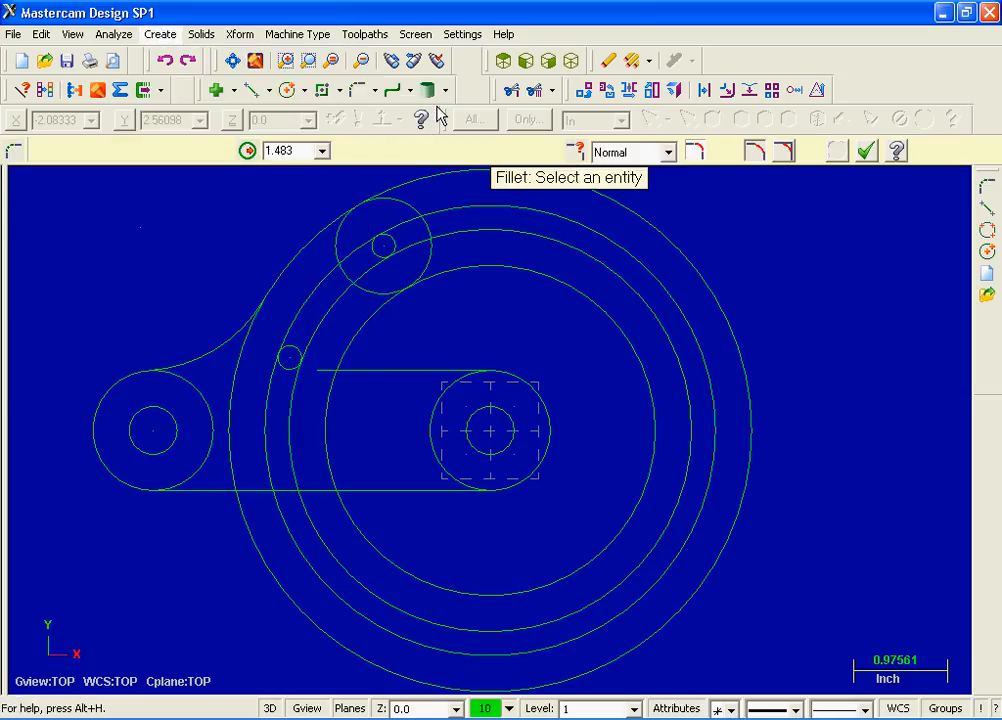
{"action": "left_click", "coordinate": [265, 150]}
{"action": "type", "text": ".25"}
{"action": "key", "text": "Return"}
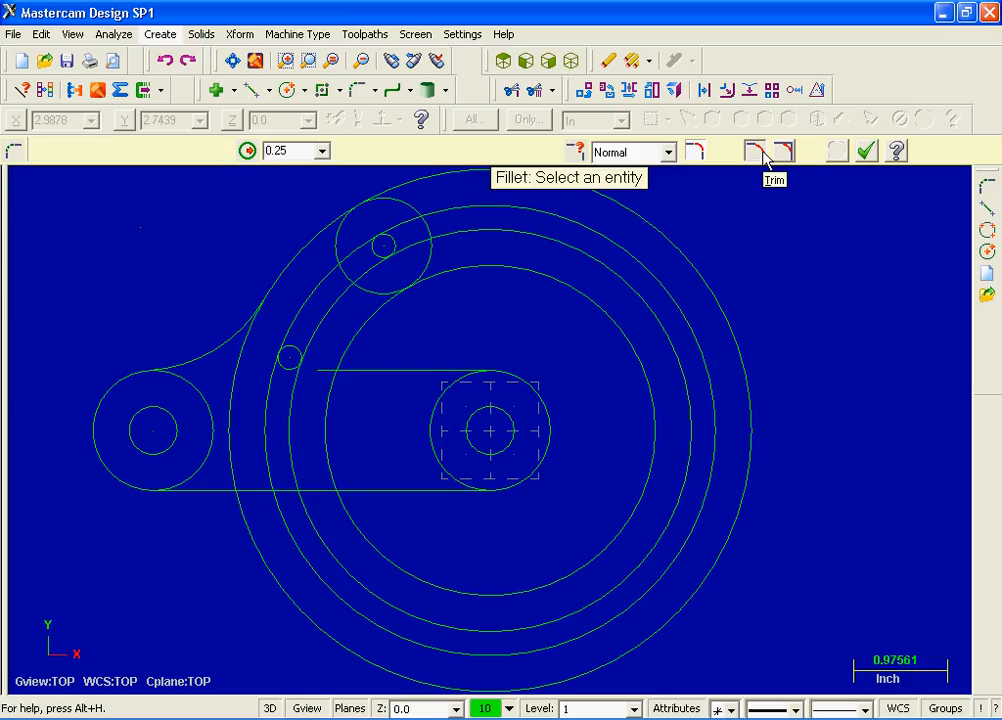
{"action": "left_click", "coordinate": [361, 332]}
{"action": "left_click", "coordinate": [368, 362]}
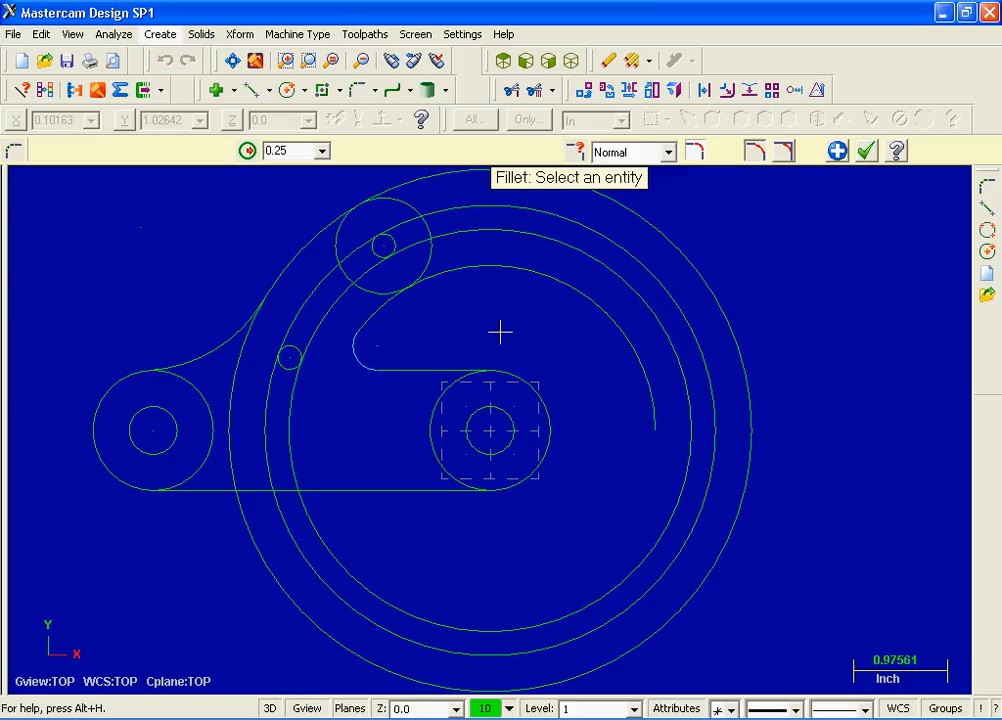
{"action": "left_click", "coordinate": [877, 154]}
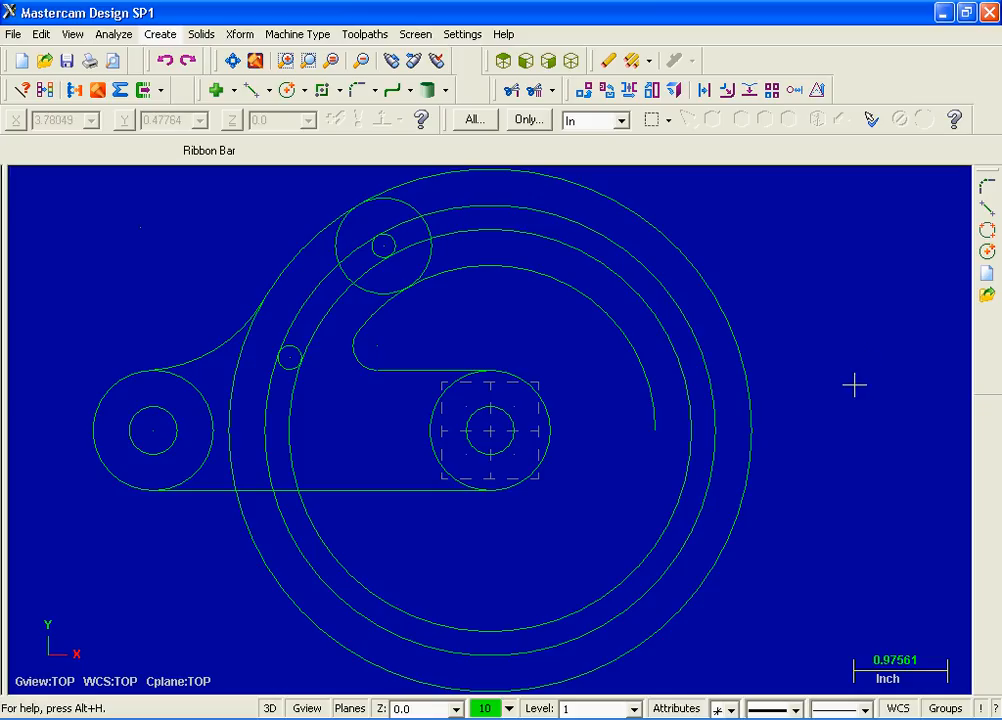
Try a three-entity trim of the left boss's outer circle against the lower line and the 1.483 fillet, and undo it
{"action": "left_click", "coordinate": [387, 180]}
{"action": "left_click", "coordinate": [40, 34]}
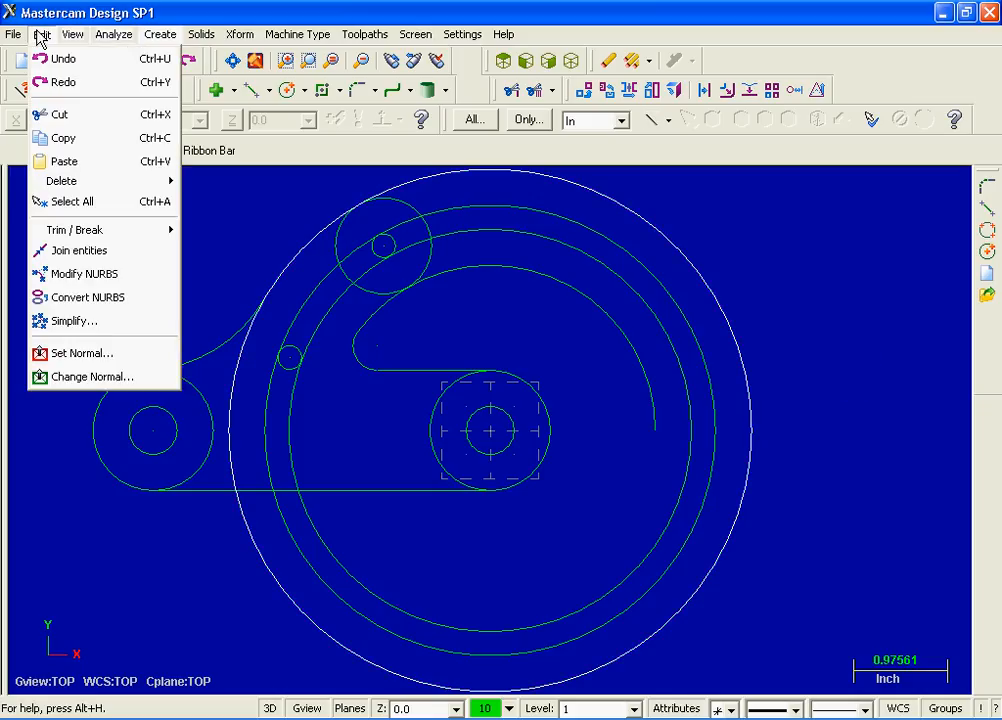
{"action": "mouse_move", "coordinate": [104, 232]}
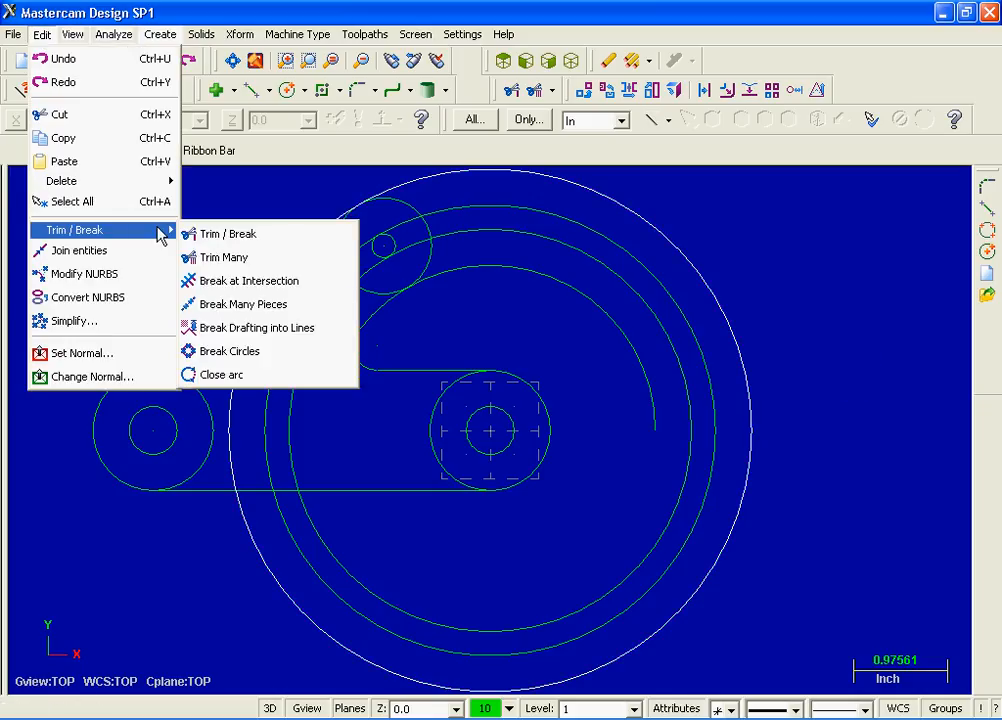
{"action": "left_click", "coordinate": [222, 236]}
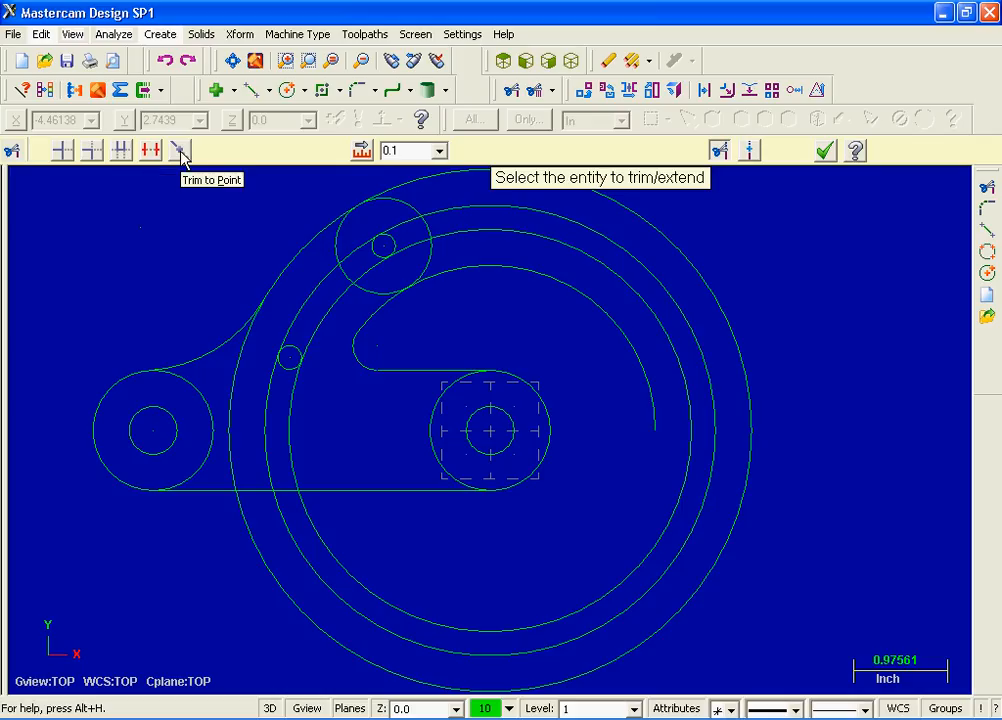
{"action": "left_click", "coordinate": [121, 152]}
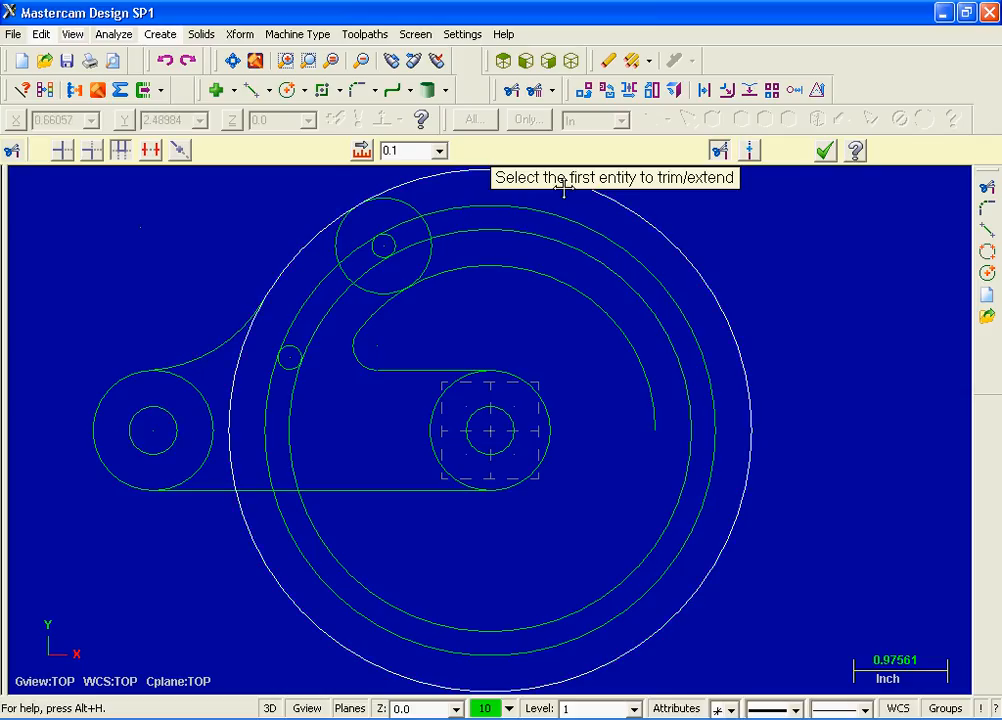
{"action": "left_click", "coordinate": [209, 489]}
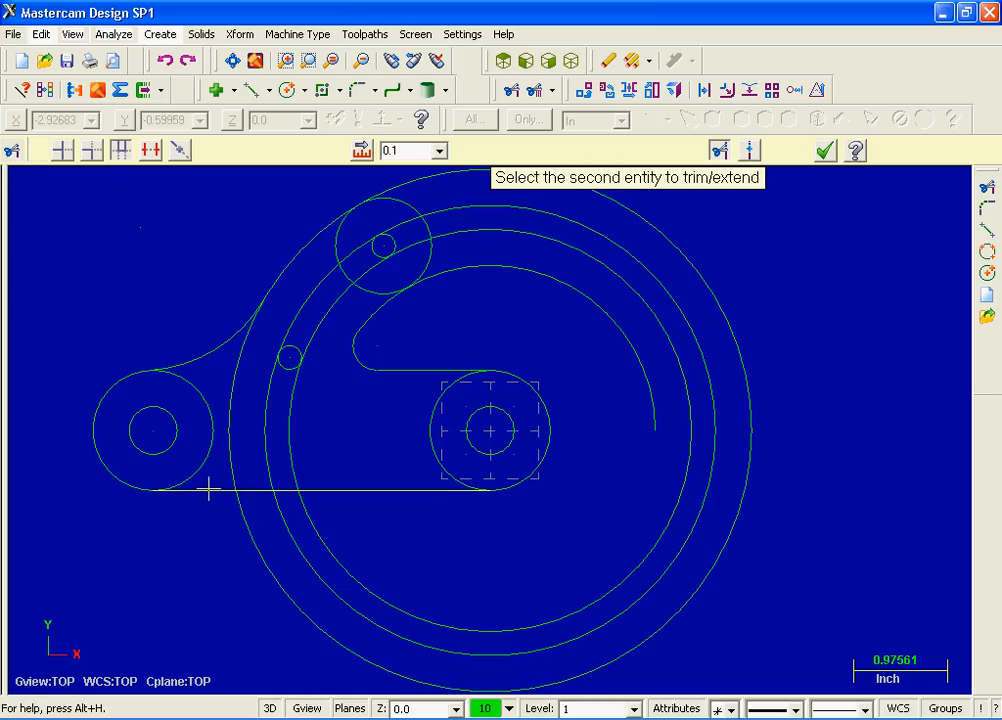
{"action": "left_click", "coordinate": [189, 355]}
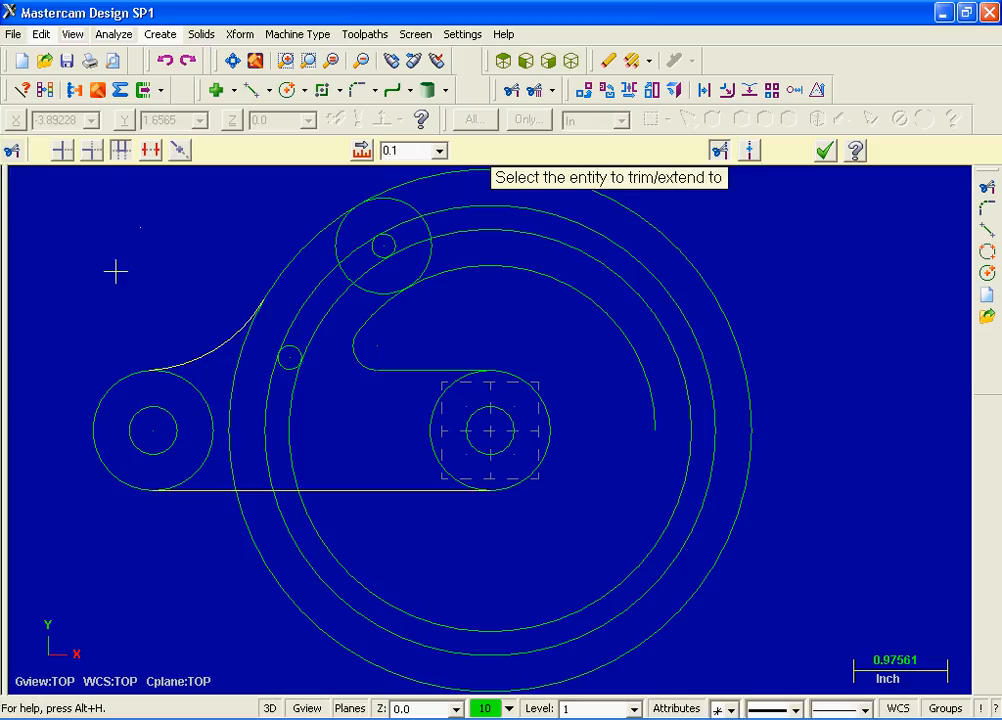
{"action": "left_click", "coordinate": [96, 420]}
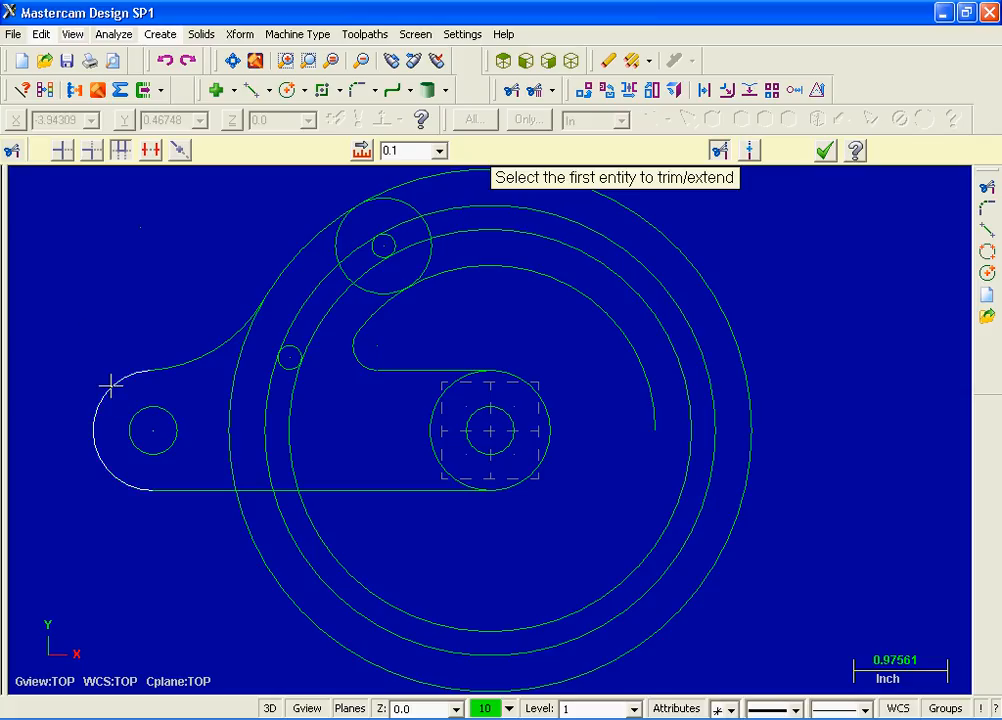
{"action": "left_click", "coordinate": [166, 62]}
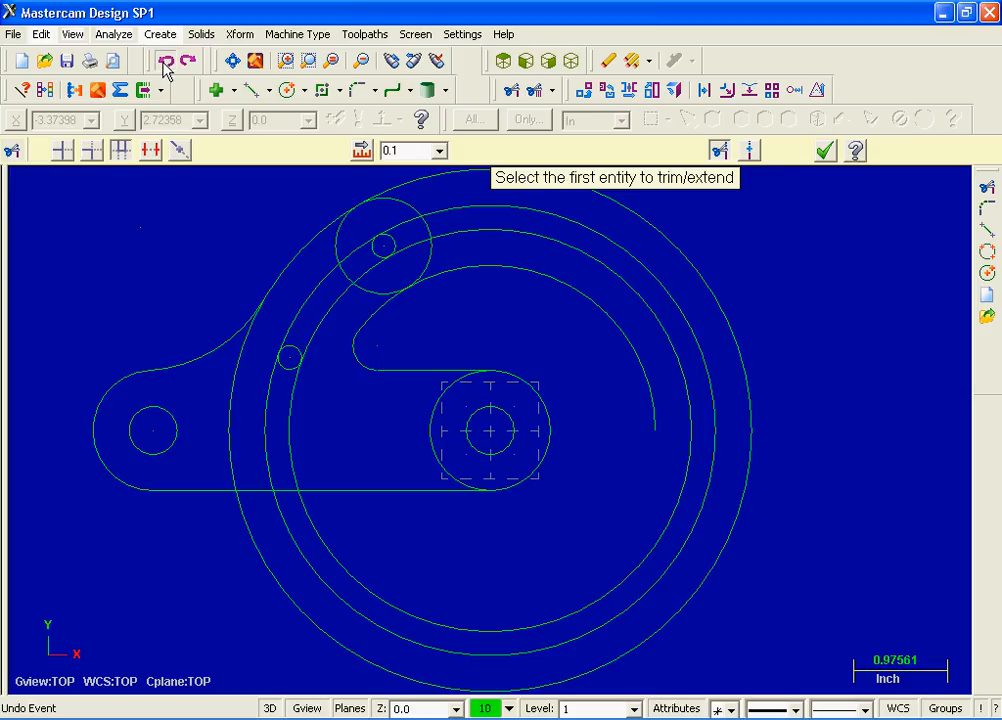
Trim away the right half of the left boss's outer circle with the Divide option, between the 1.483 fillet and the lower line
{"action": "left_click", "coordinate": [153, 155]}
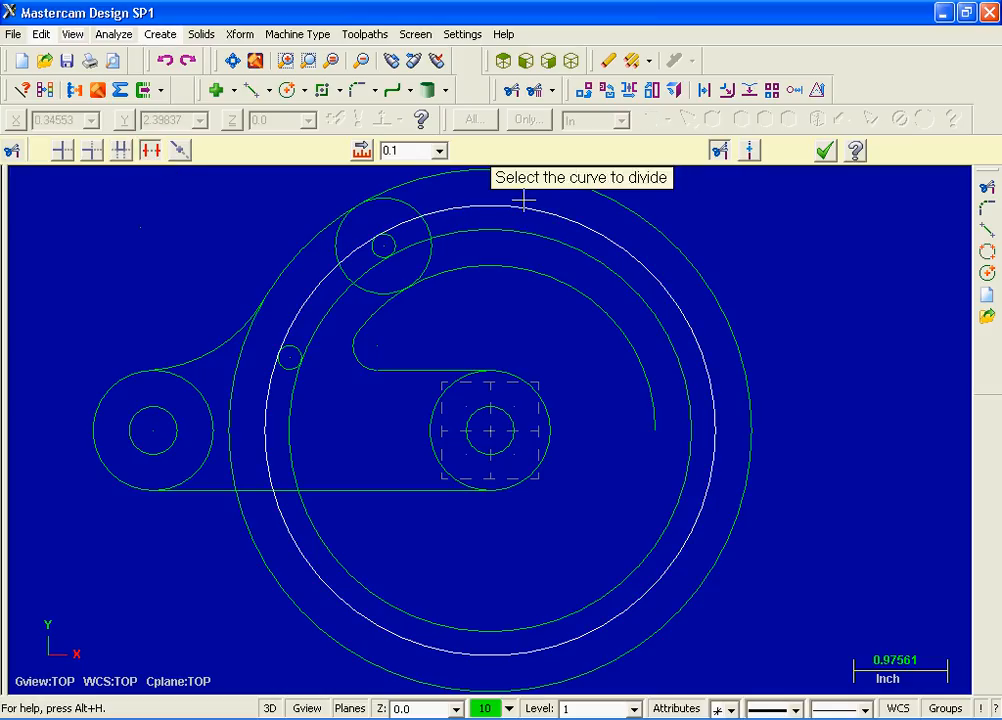
{"action": "left_click", "coordinate": [189, 381]}
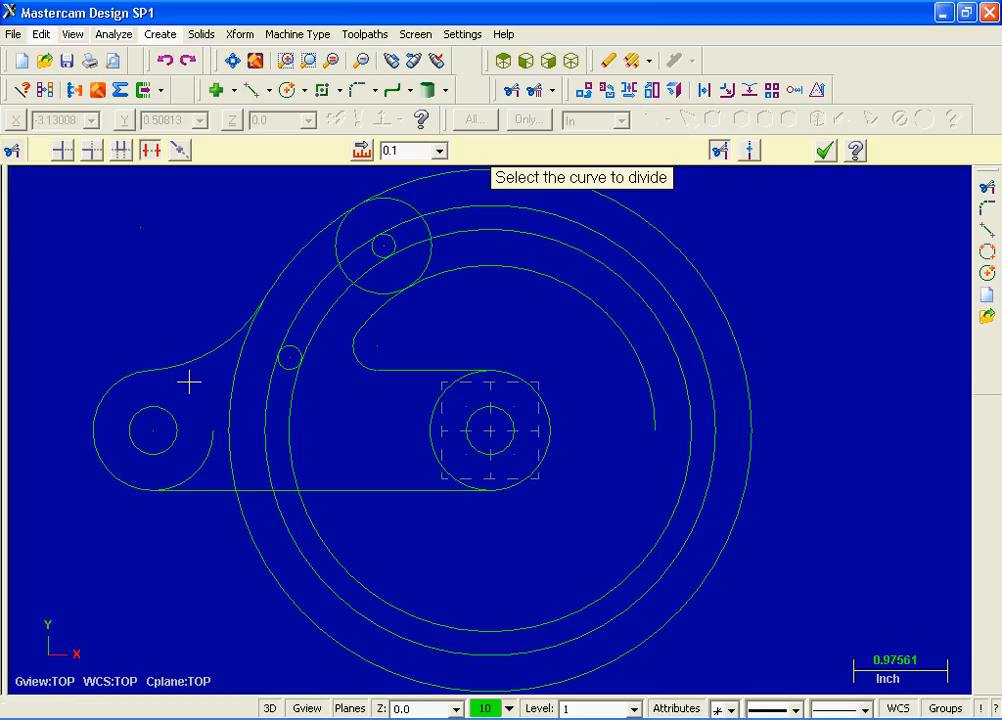
{"action": "left_click", "coordinate": [204, 455]}
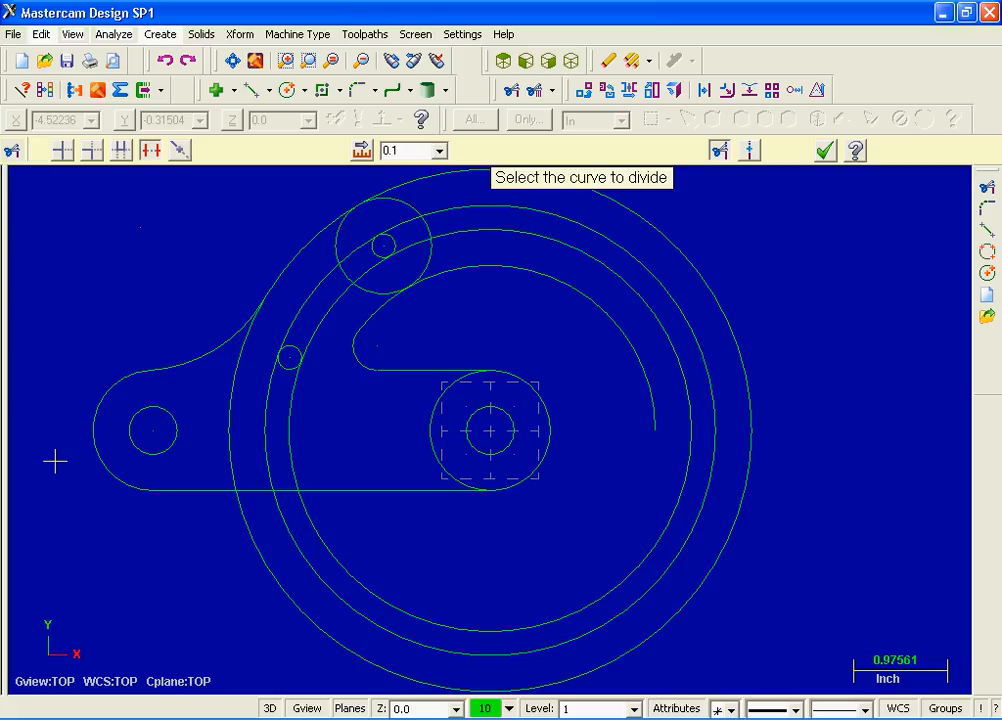
Divide away the center boss's inner half, the large-circle segments crossing the bracket, and the outermost and innermost circles' remainders beyond the upper boss
{"action": "left_click", "coordinate": [435, 410]}
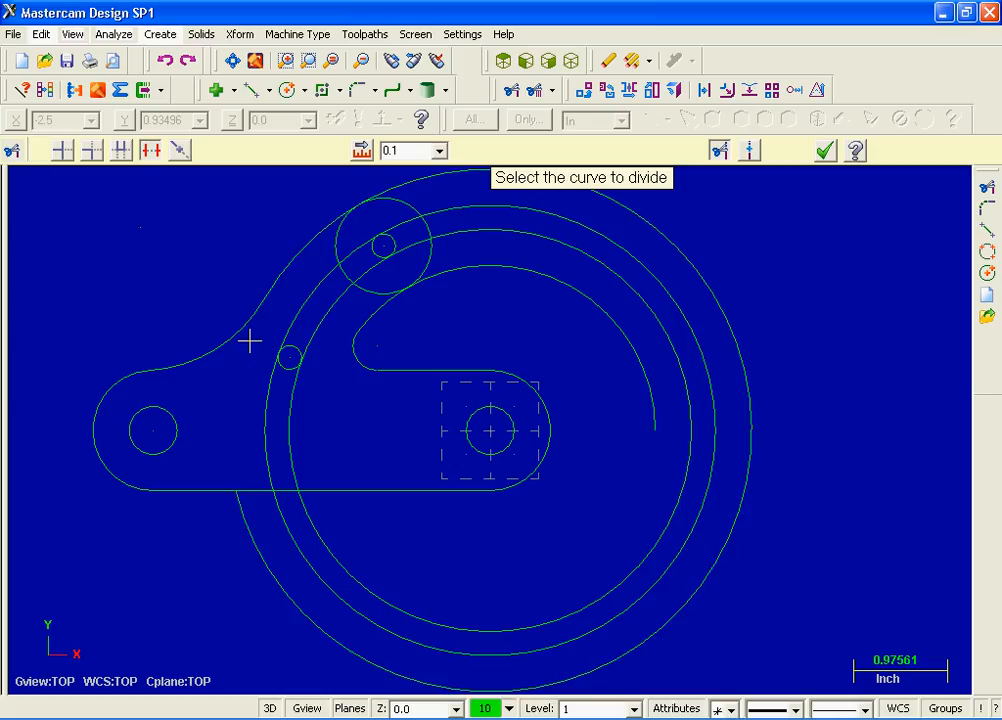
{"action": "left_click", "coordinate": [297, 381]}
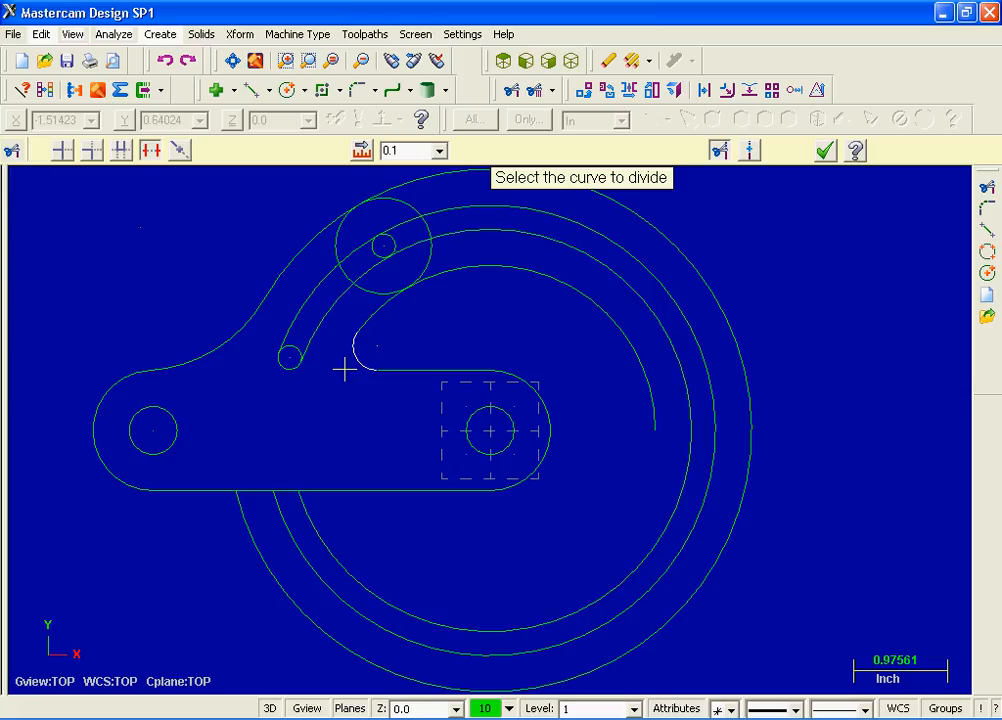
{"action": "left_click", "coordinate": [444, 273]}
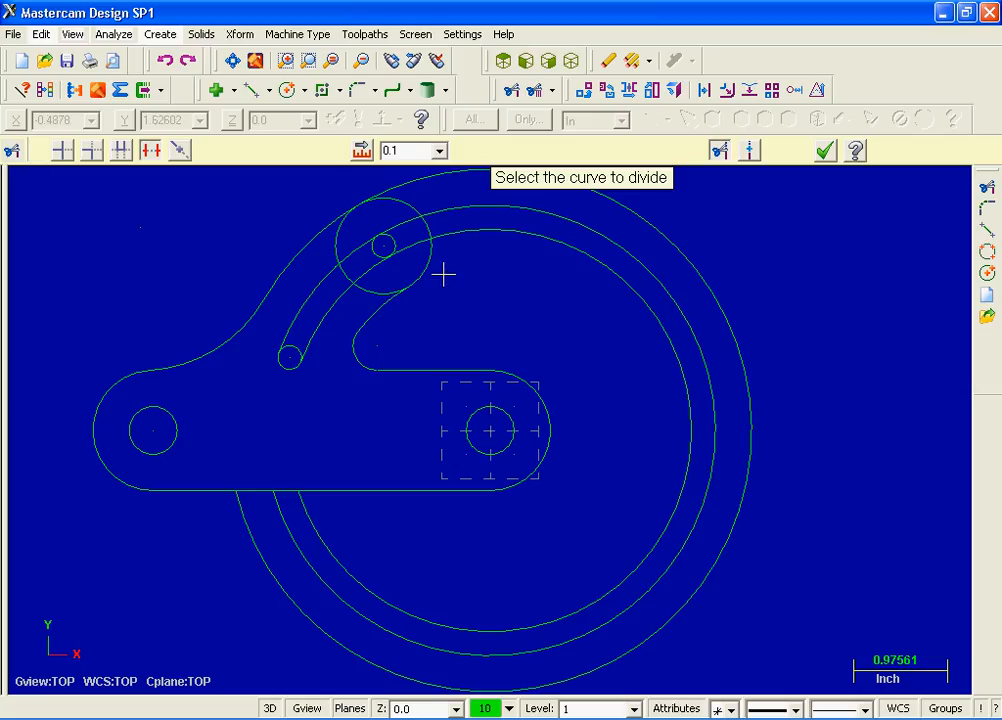
{"action": "left_click", "coordinate": [407, 231]}
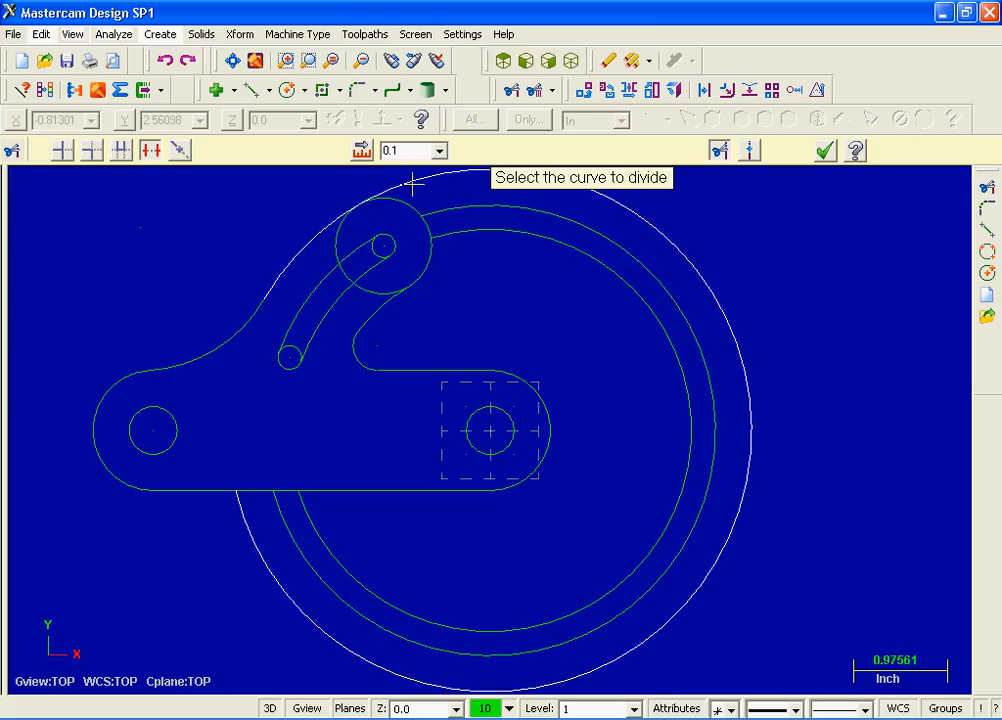
{"action": "left_click", "coordinate": [413, 183]}
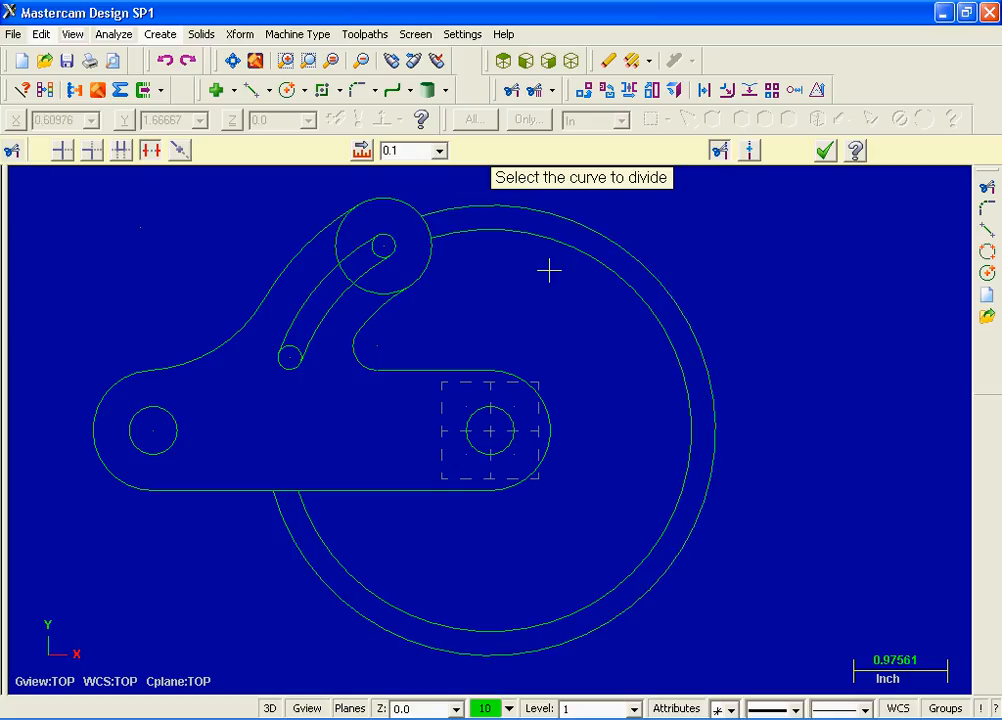
Divide away the upper boss circle's inner segments, from the outer arc across the slot to the inner arc
{"action": "left_click", "coordinate": [335, 241]}
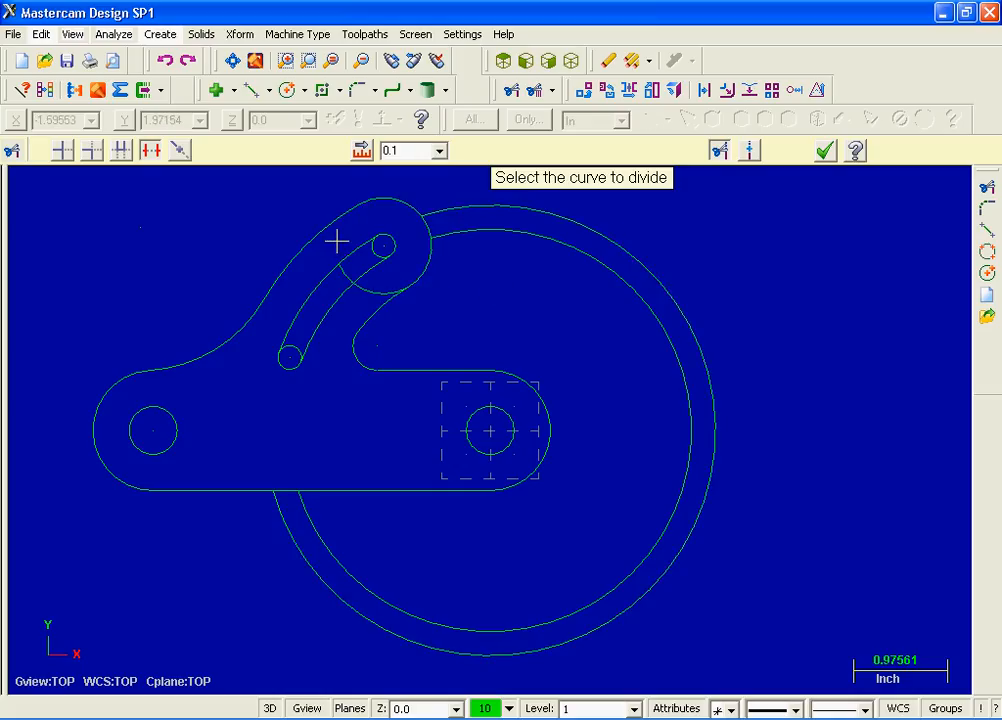
{"action": "left_click", "coordinate": [344, 275]}
{"action": "left_click", "coordinate": [376, 289]}
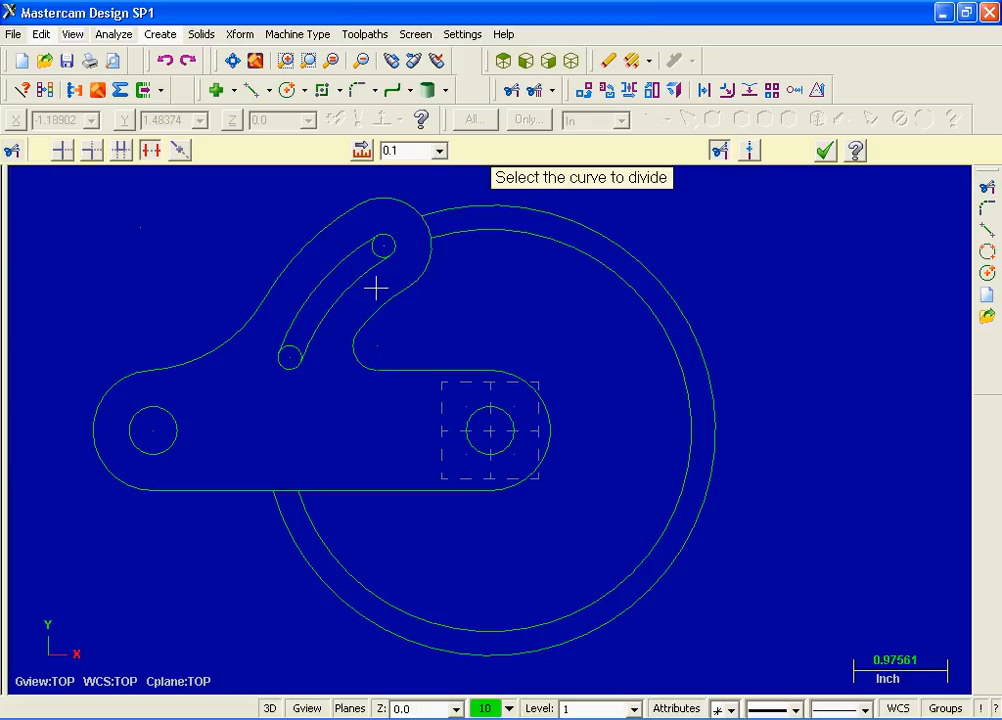
Divide away the inner halves of the slot's lower and upper end circles, leaving rounded slot ends
{"action": "scroll", "coordinate": [324, 297], "scroll_direction": "down", "scroll_amount": 1}
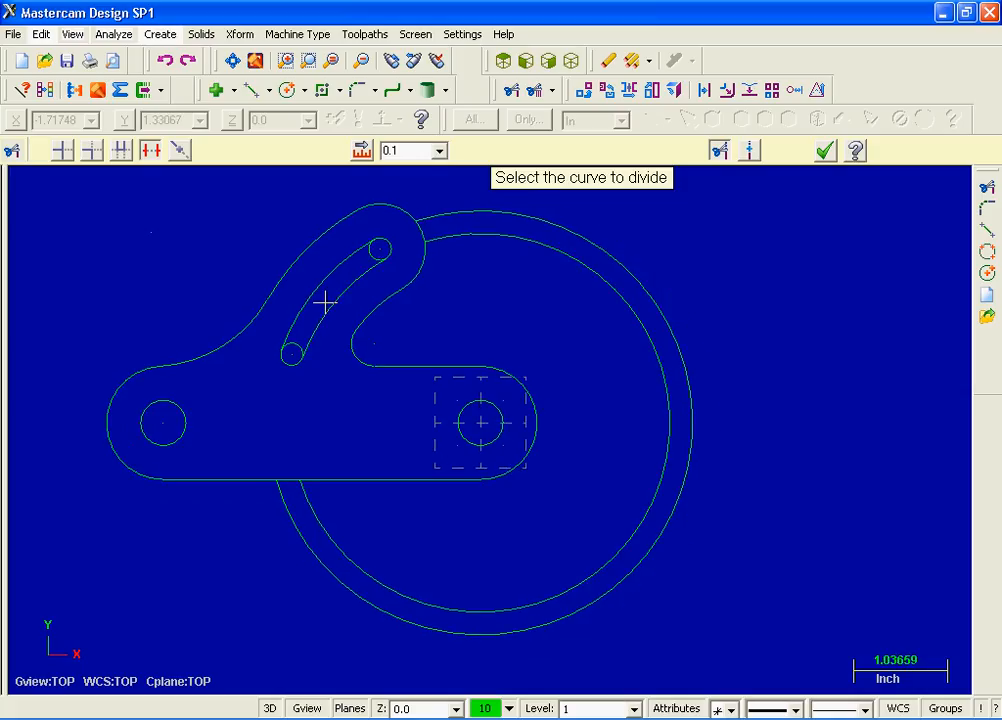
{"action": "scroll", "coordinate": [325, 302], "scroll_direction": "up", "scroll_amount": 1}
{"action": "scroll", "coordinate": [325, 300], "scroll_direction": "up", "scroll_amount": 4}
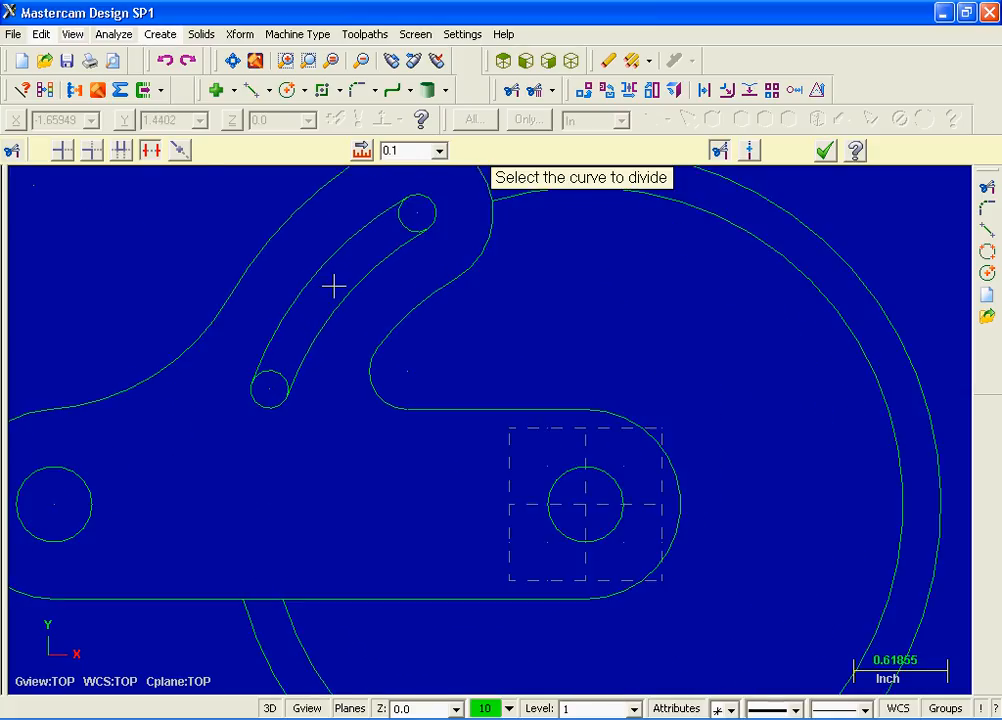
{"action": "scroll", "coordinate": [374, 255], "scroll_direction": "up", "scroll_amount": 1}
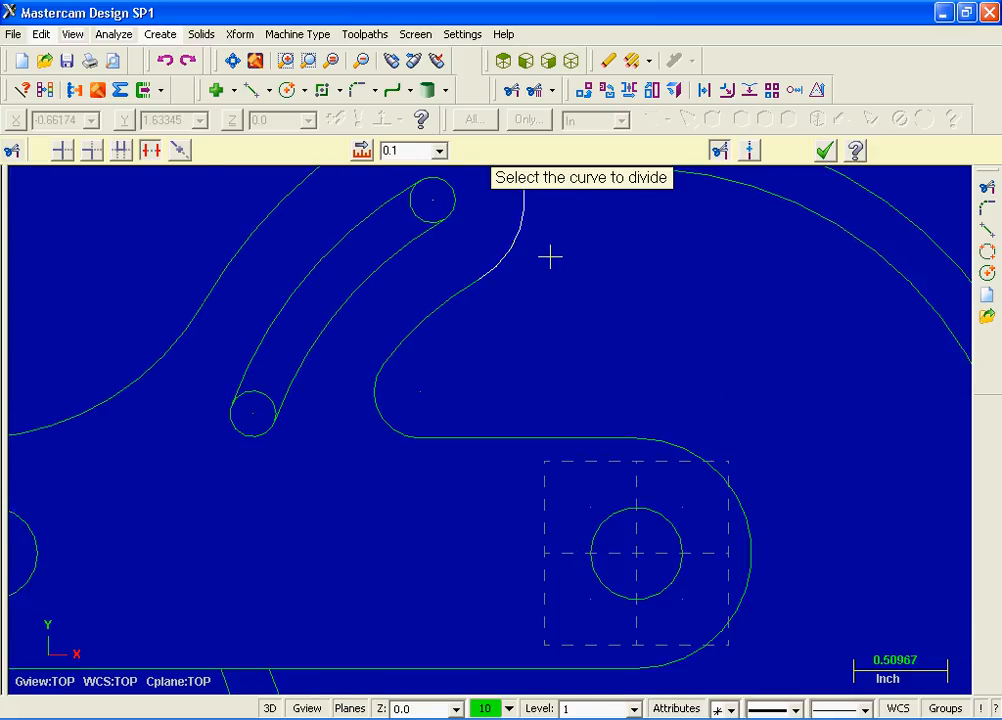
{"action": "left_click", "coordinate": [246, 391]}
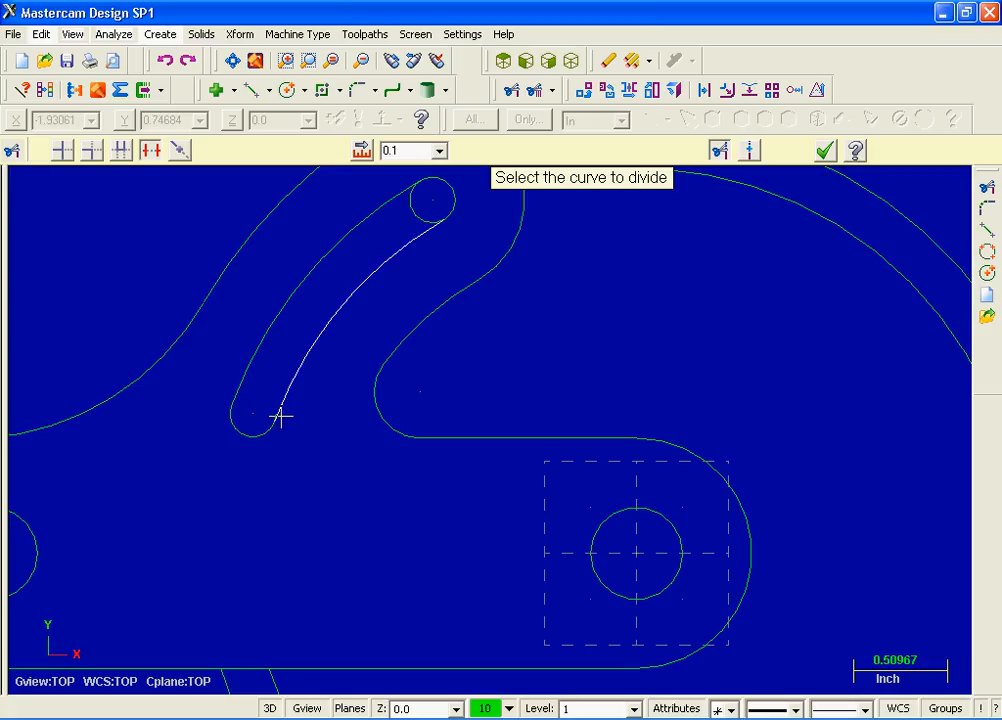
{"action": "scroll", "coordinate": [280, 414], "scroll_direction": "down", "scroll_amount": 1}
{"action": "scroll", "coordinate": [283, 415], "scroll_direction": "up", "scroll_amount": 3}
{"action": "scroll", "coordinate": [283, 415], "scroll_direction": "up", "scroll_amount": 2}
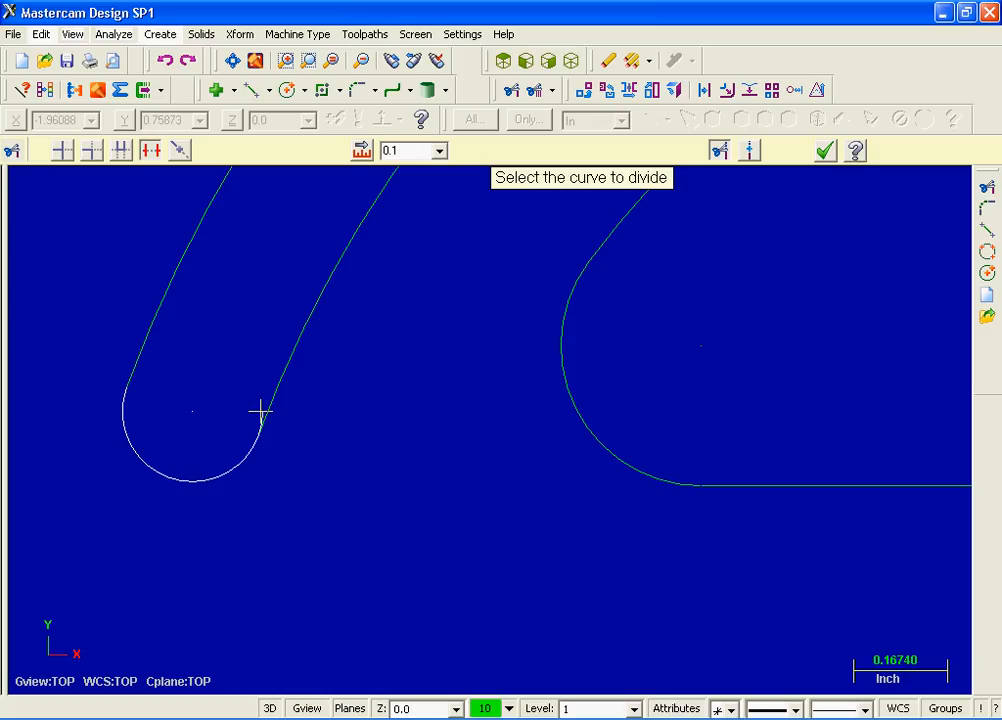
{"action": "scroll", "coordinate": [260, 410], "scroll_direction": "down", "scroll_amount": 4}
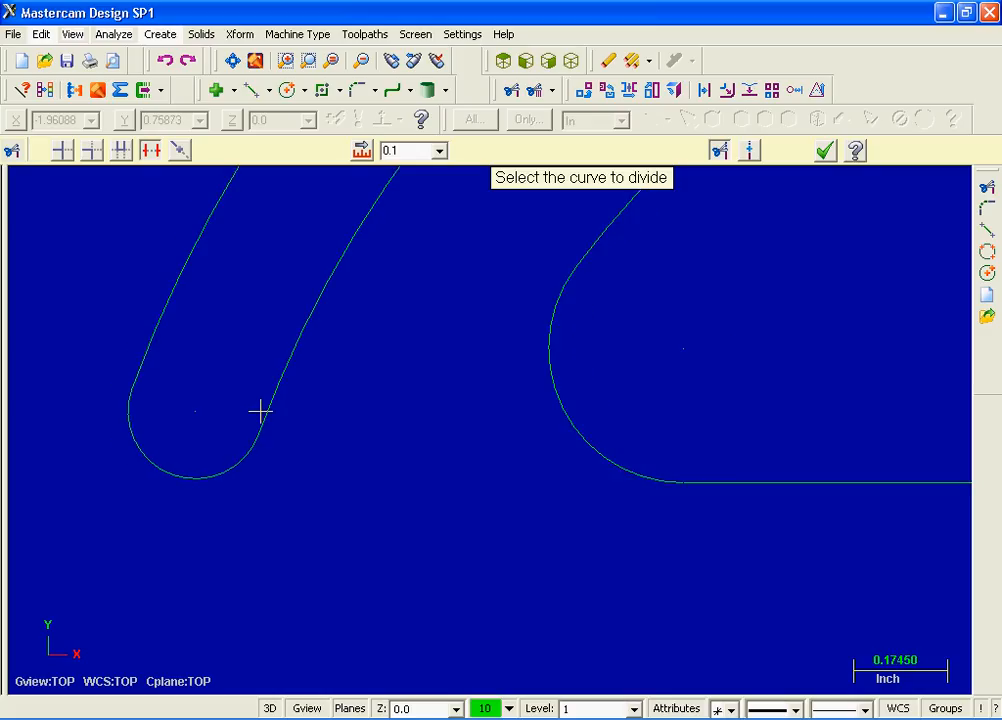
{"action": "scroll", "coordinate": [434, 244], "scroll_direction": "down", "scroll_amount": 4}
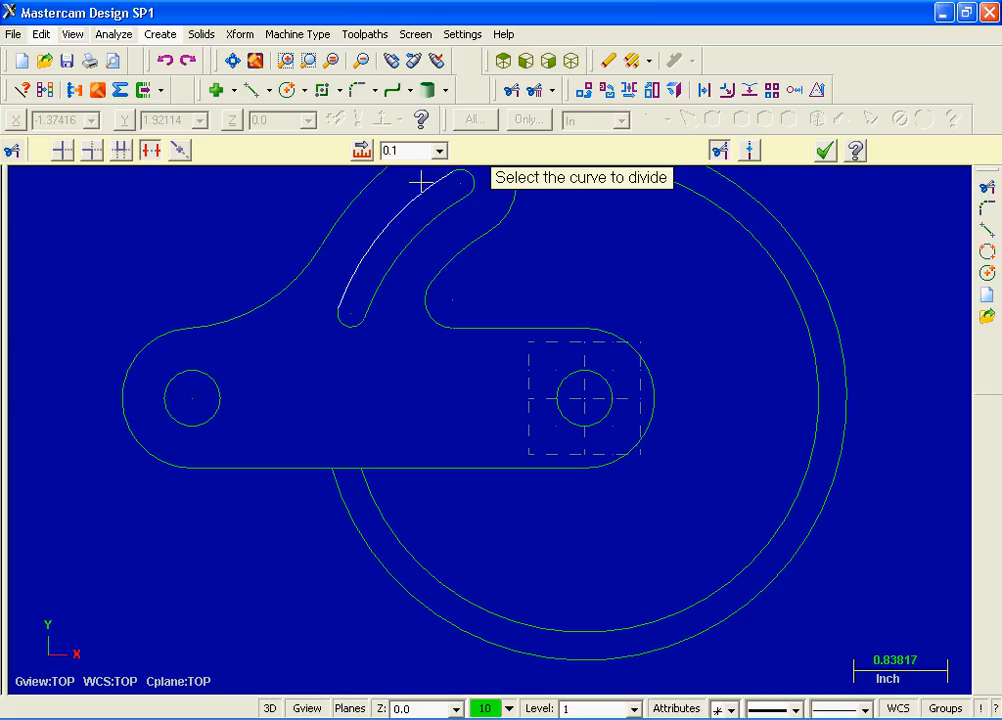
{"action": "left_click", "coordinate": [240, 63]}
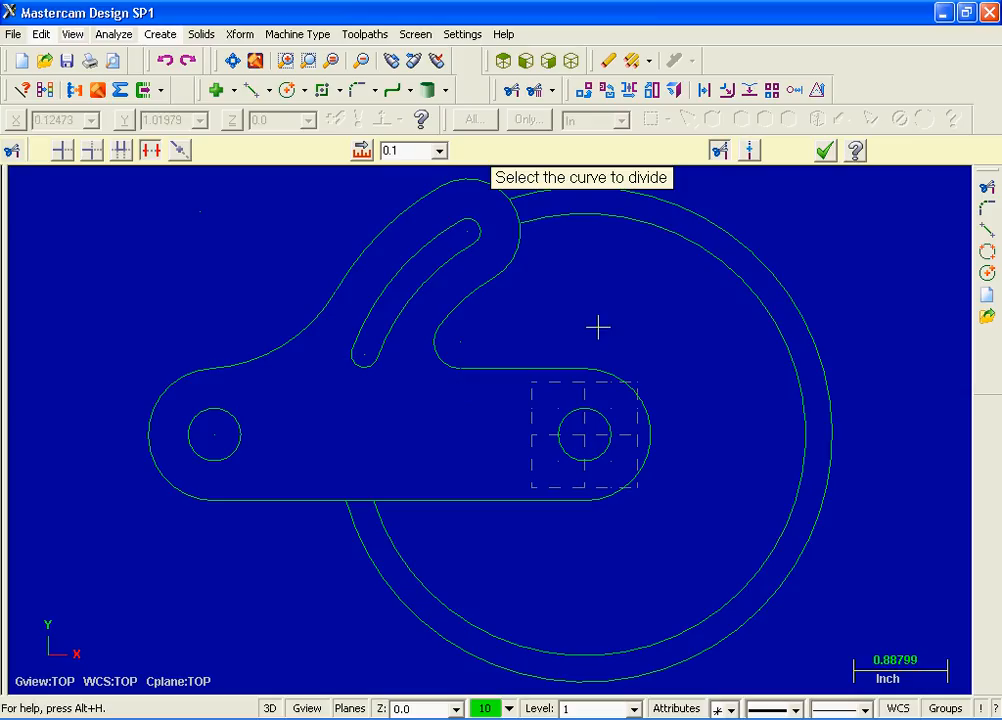
{"action": "left_click", "coordinate": [824, 152]}
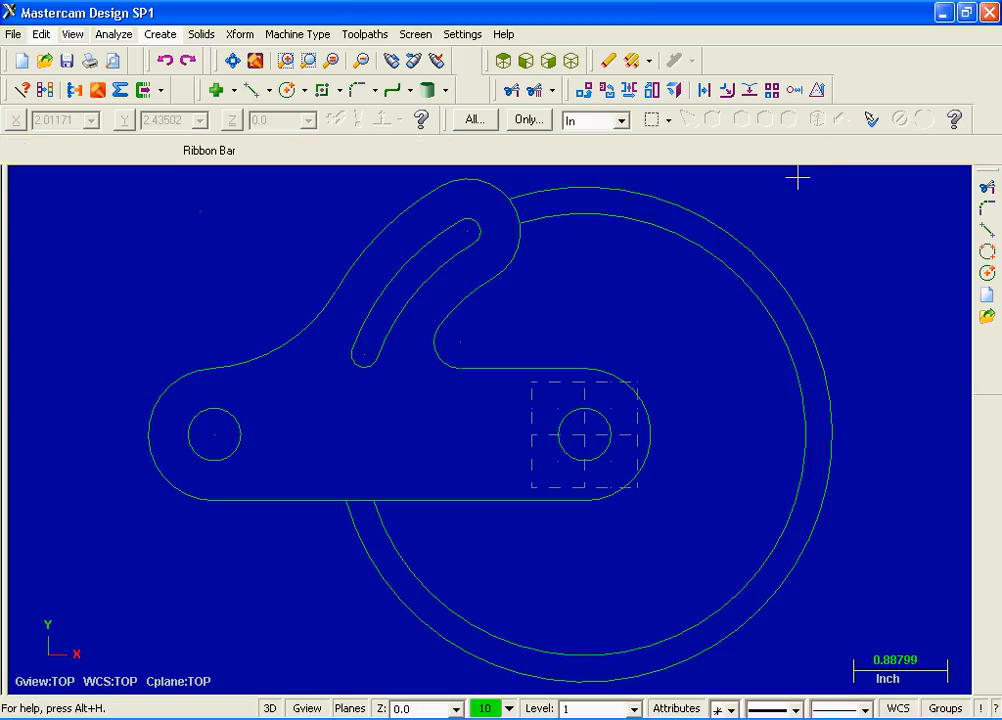
Delete the two leftover large slot-circle arcs outside the bracket and fit the finished profile to the view
{"action": "left_click", "coordinate": [734, 226]}
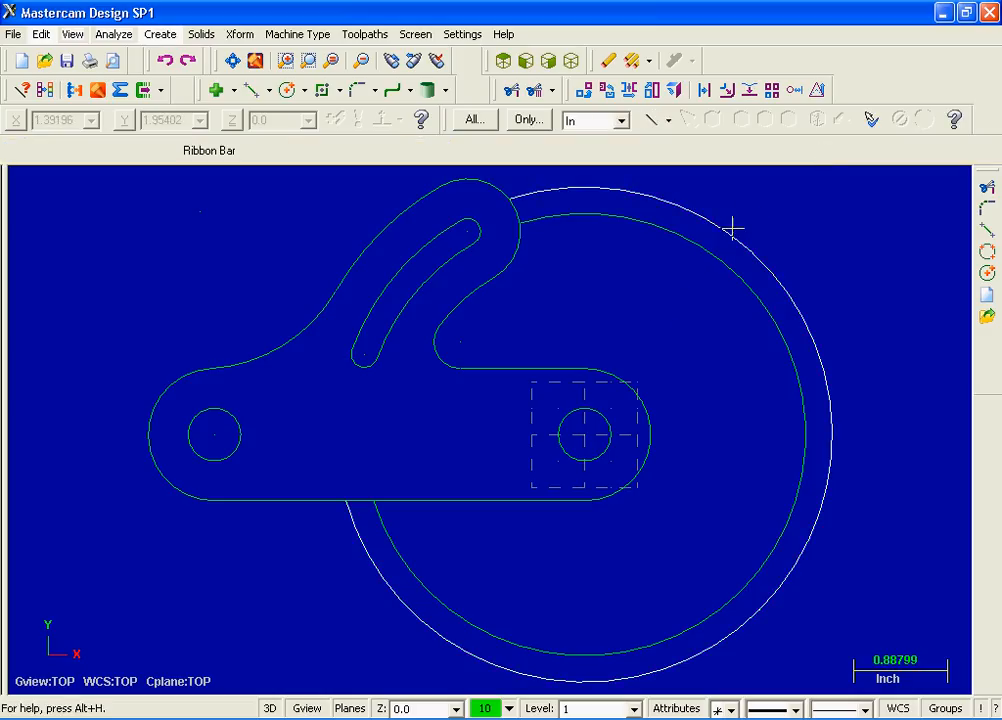
{"action": "left_click", "coordinate": [608, 63]}
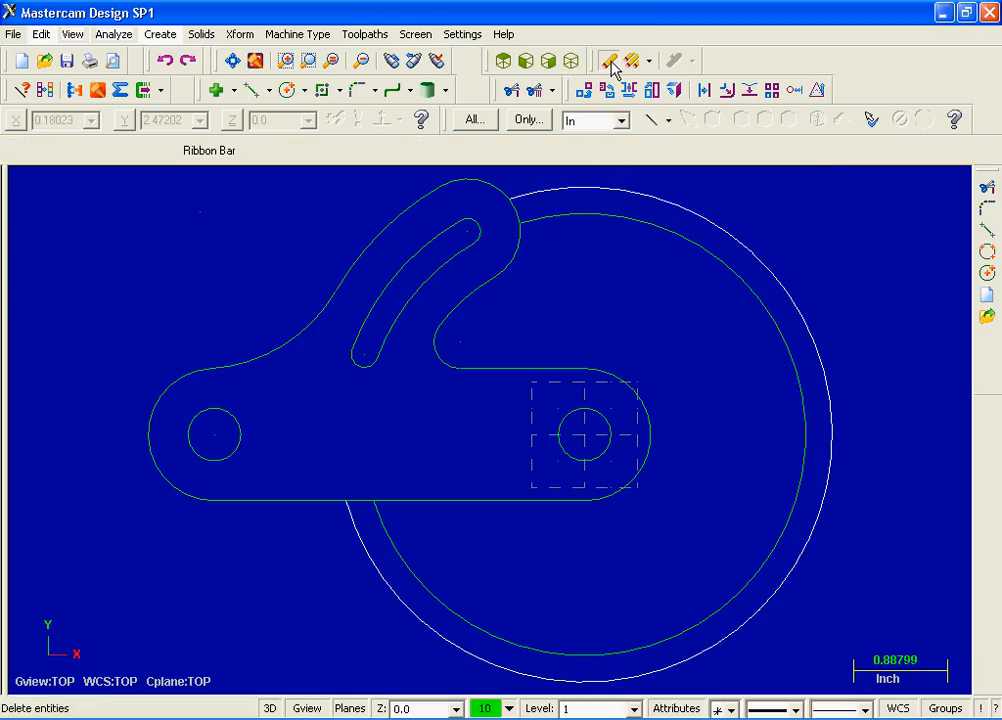
{"action": "left_click", "coordinate": [666, 205]}
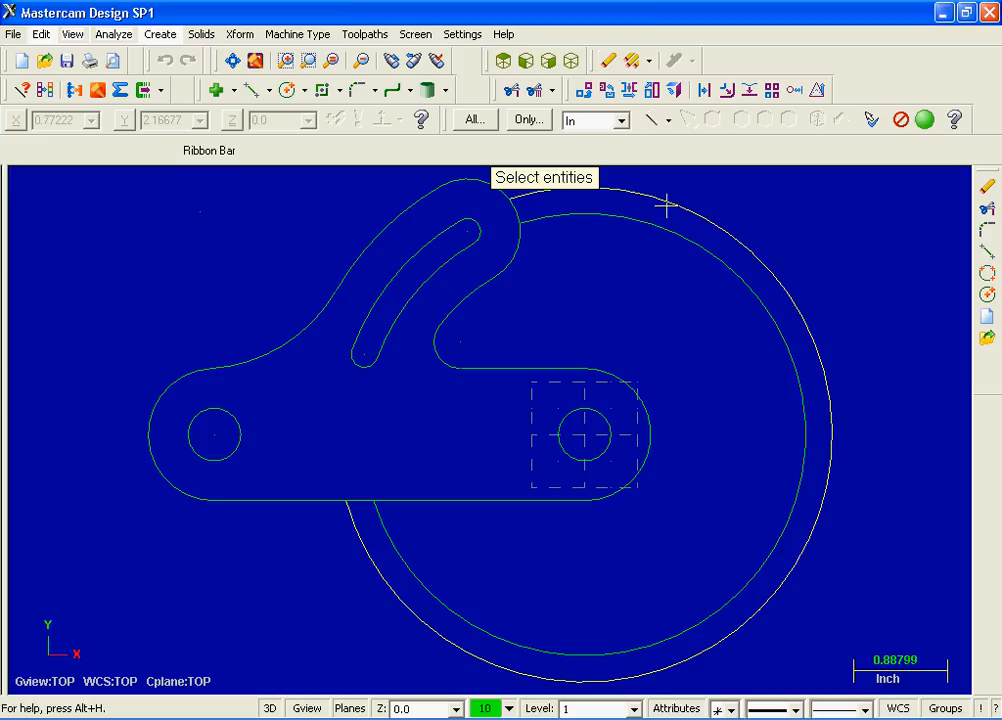
{"action": "left_click", "coordinate": [660, 225]}
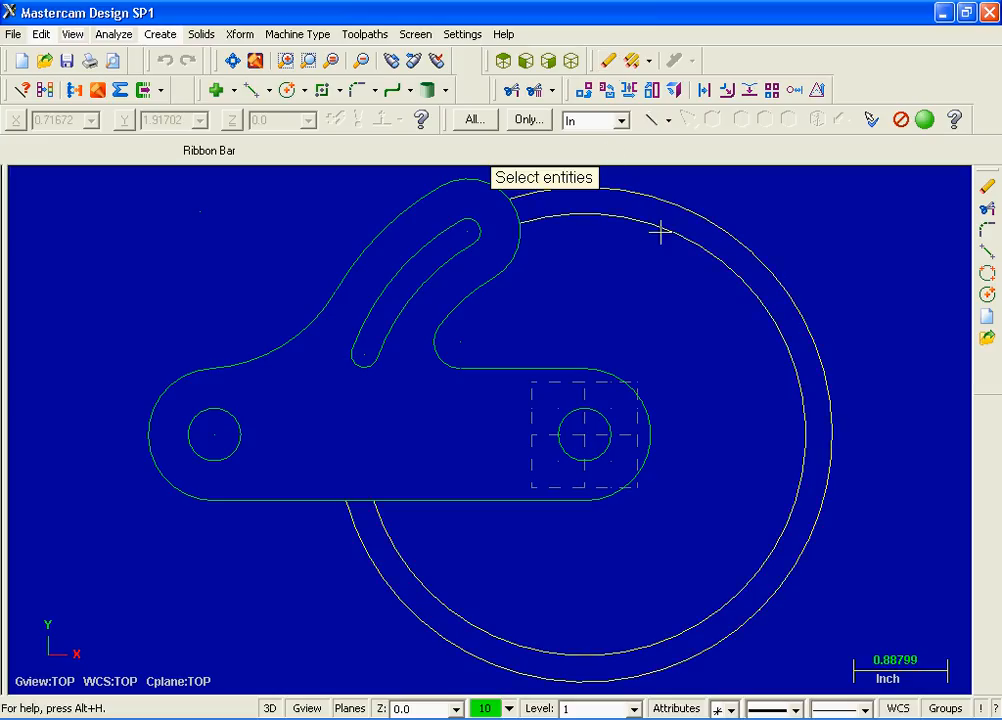
{"action": "left_click", "coordinate": [925, 121]}
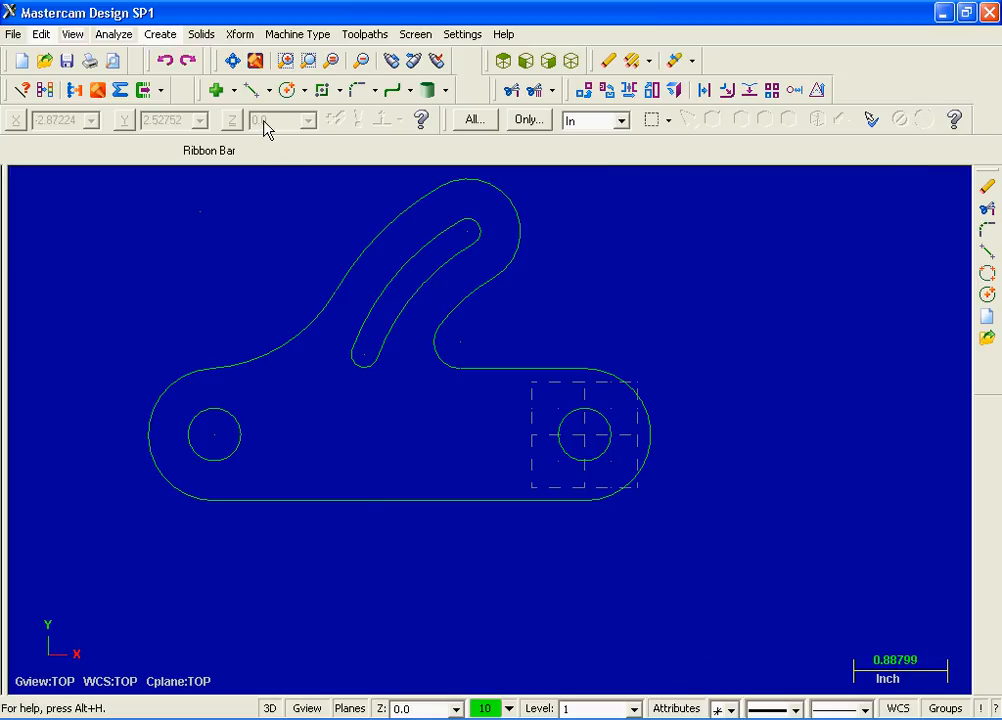
{"action": "left_click", "coordinate": [233, 60]}
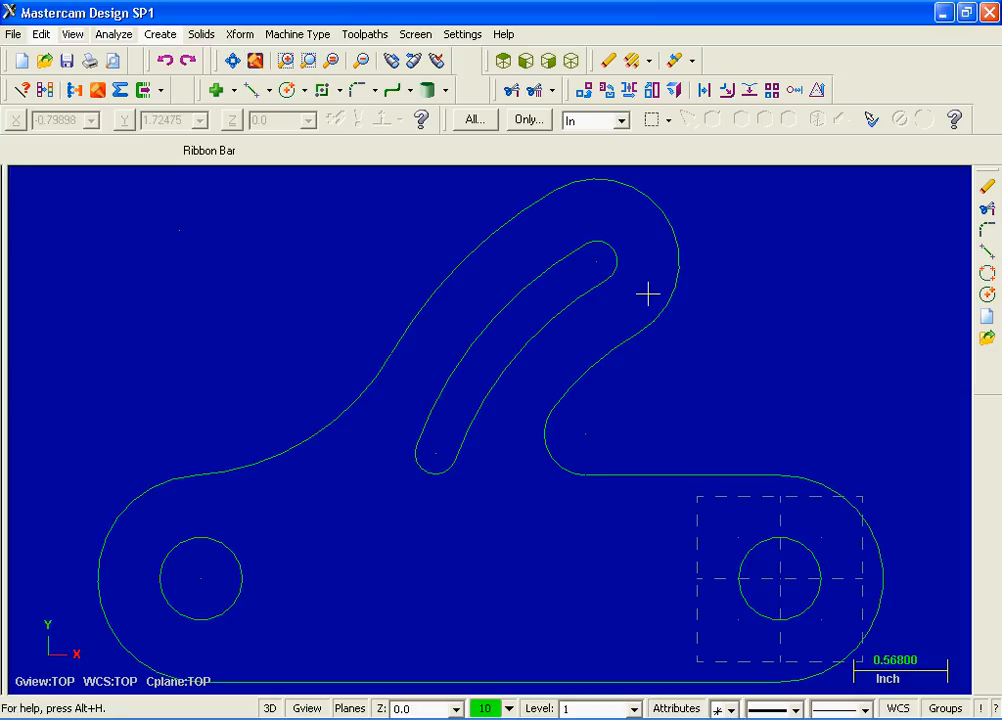